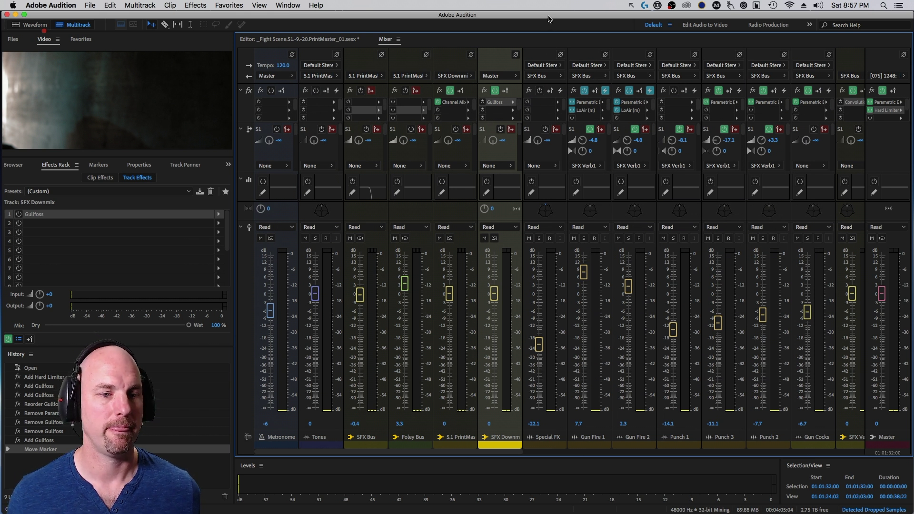
Step: Play the fight scene with Gullfoss off and then on for the SFX Downmix bus to compare the sound
key("space")
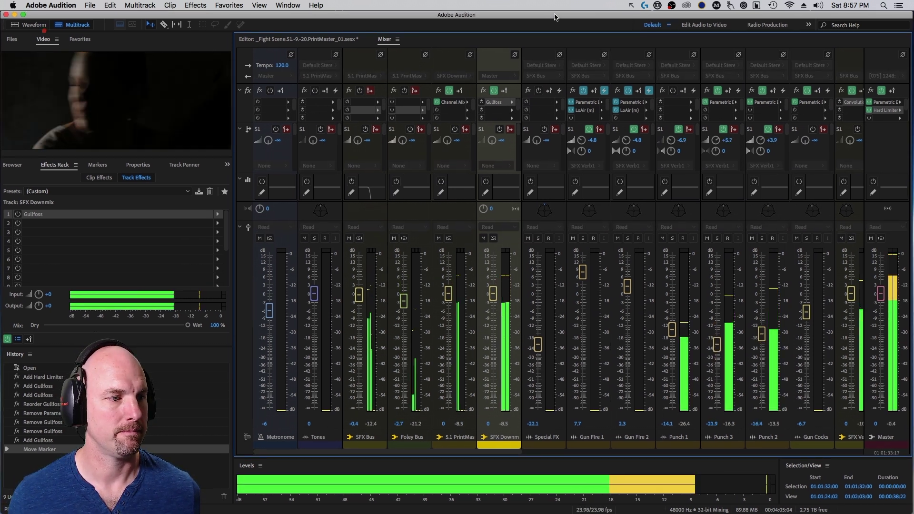
left_click_drag(555, 17, 557, 18)
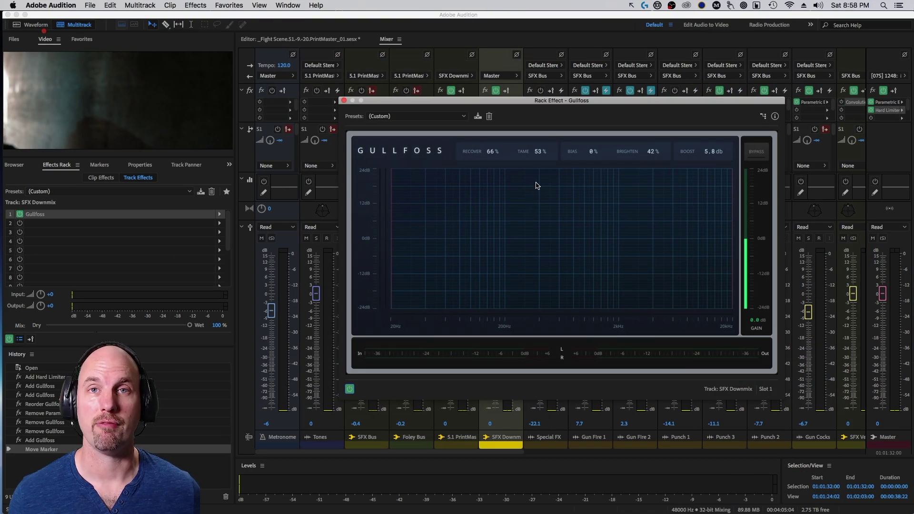
key("space")
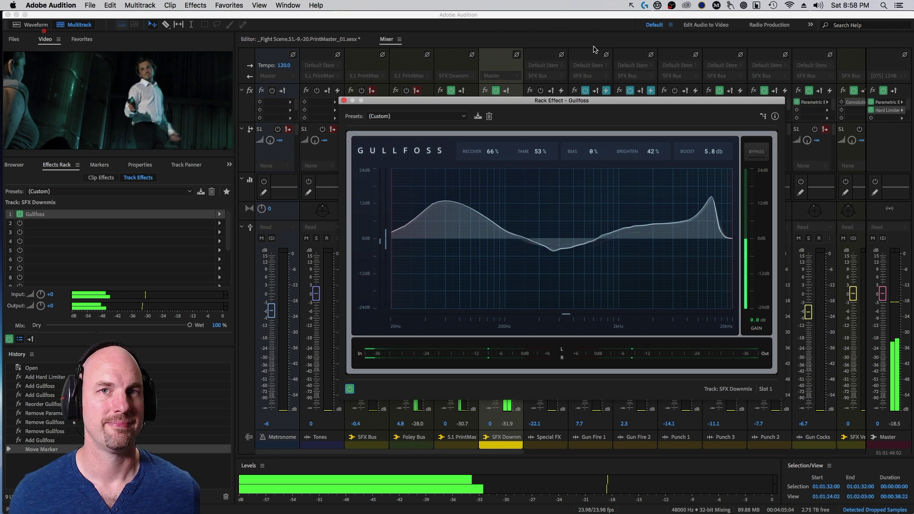
key("space")
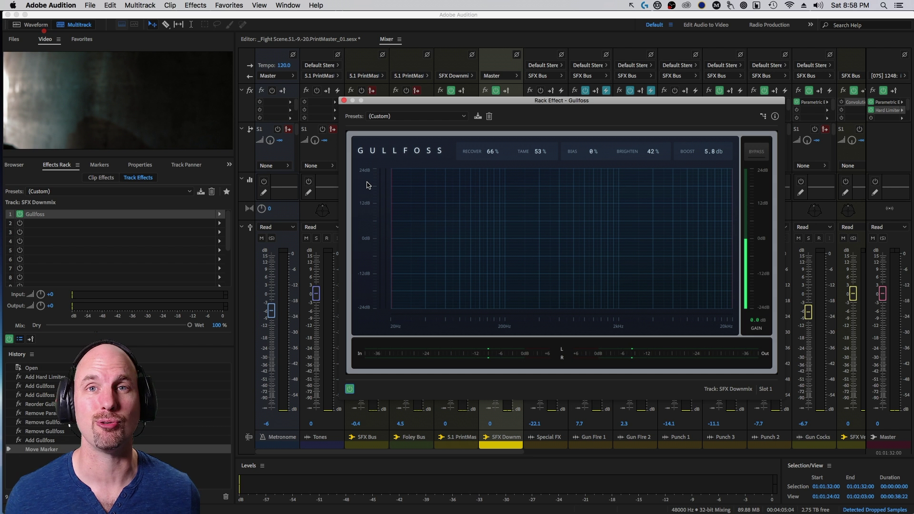
Step: Remove Gullfoss from the SFX Downmix bus and insert a fresh instance of the Soundtheory Gullfoss Audio Unit in its first effect slot
key("Delete")
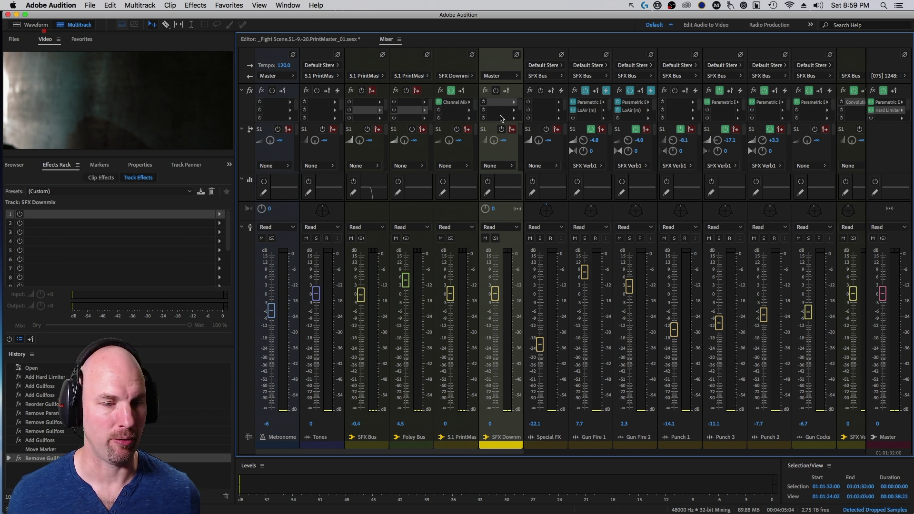
left_click(512, 103)
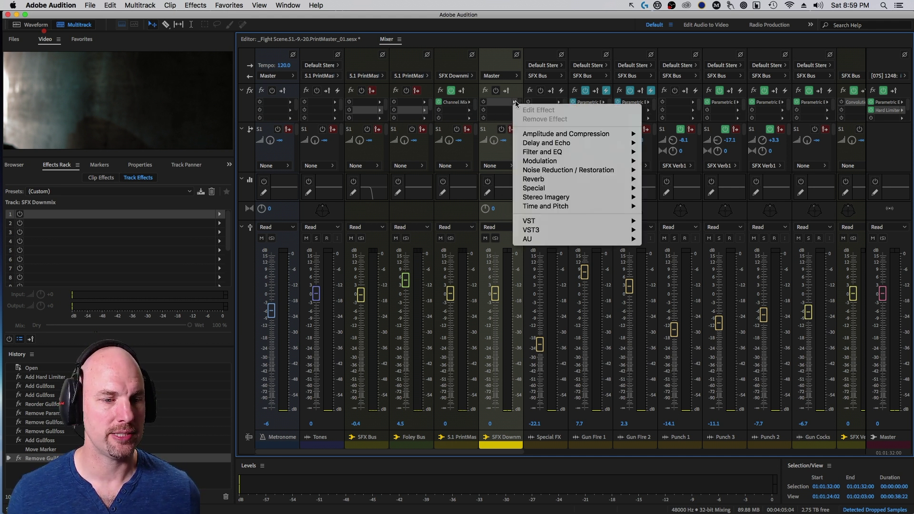
mouse_move(586, 241)
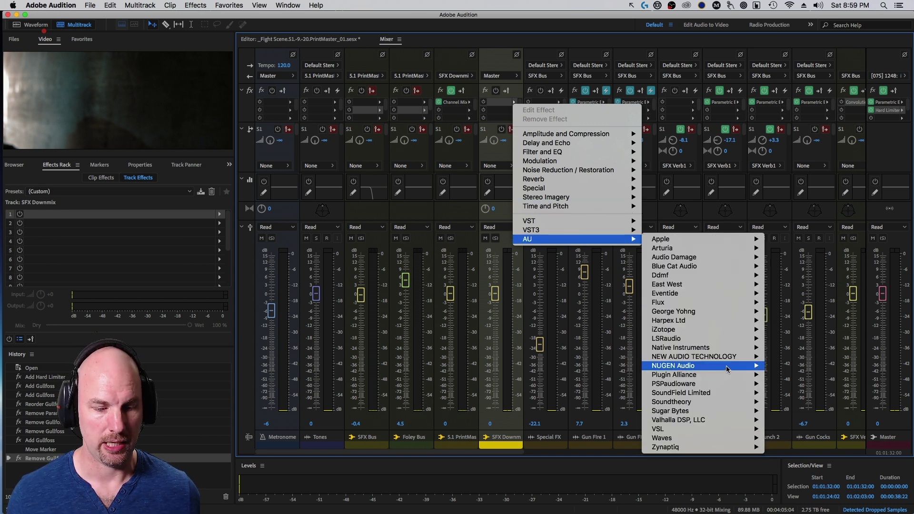
mouse_move(724, 389)
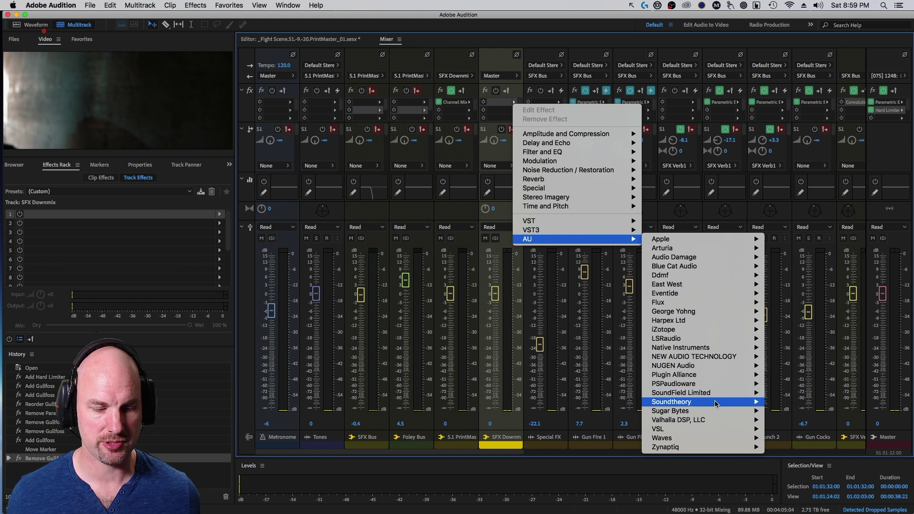
left_click(789, 402)
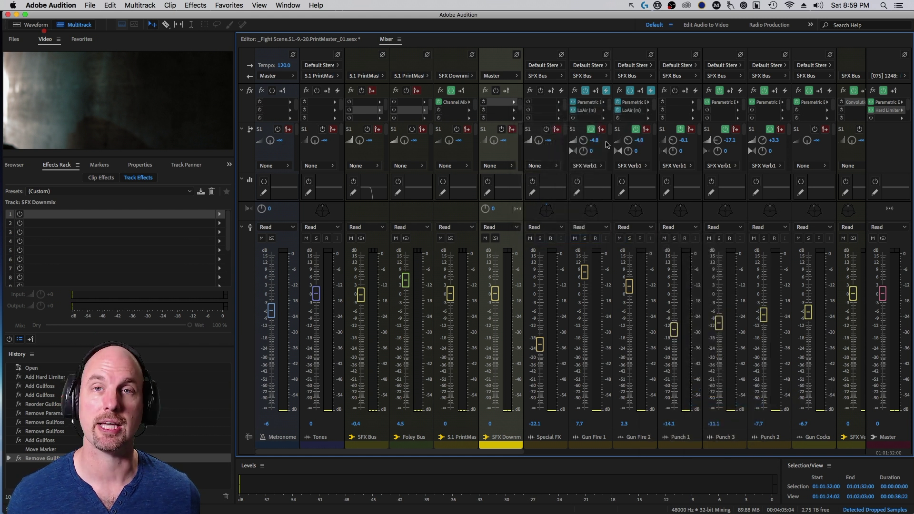
left_click_drag(579, 117, 634, 85)
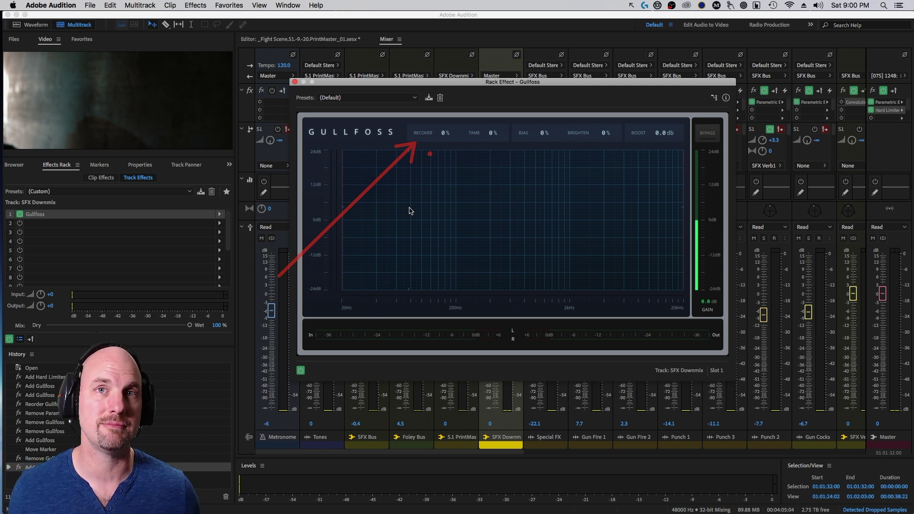
left_click_drag(354, 272, 476, 144)
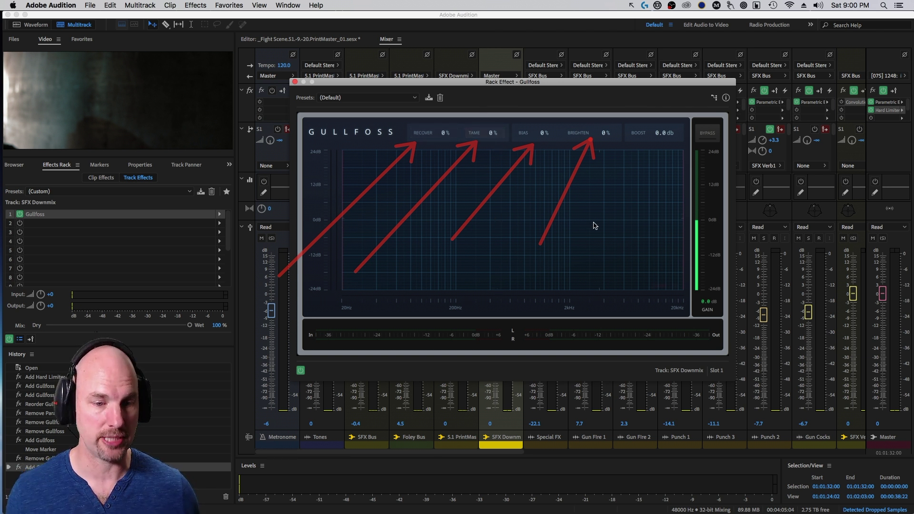
left_click_drag(609, 233, 654, 140)
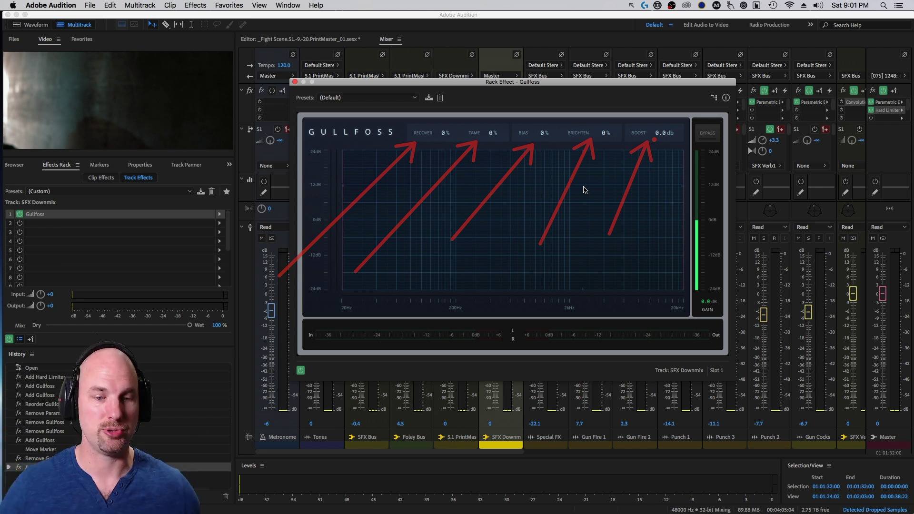
key("Escape")
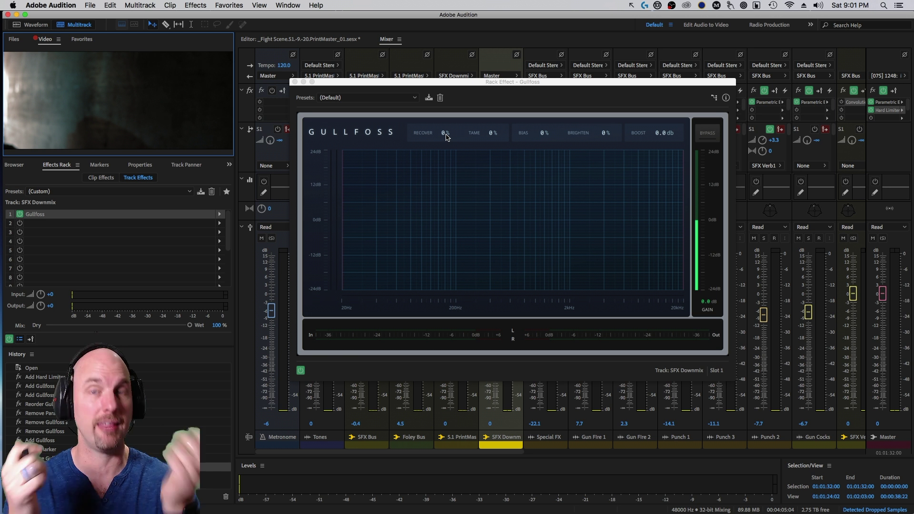
Step: Raise Gullfoss's Recover amount to 200% and play the scene to audition it
key("space")
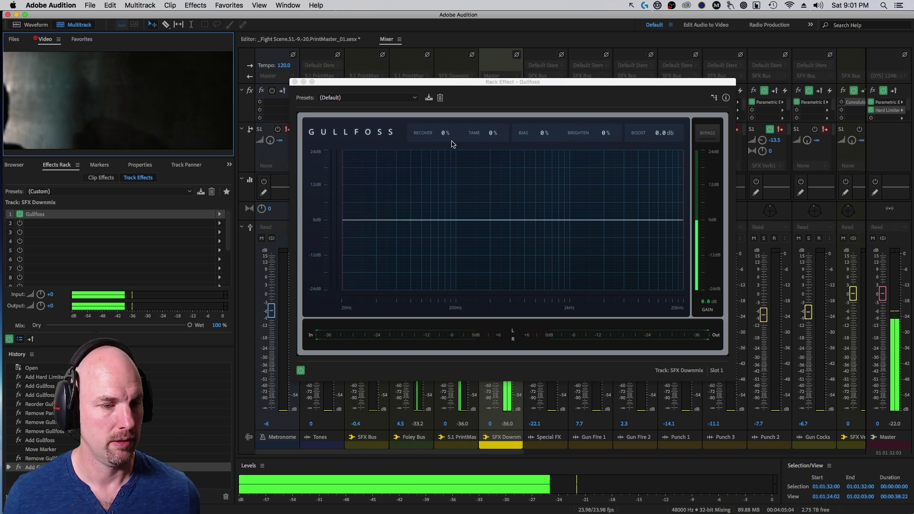
left_click_drag(446, 134, 472, 97)
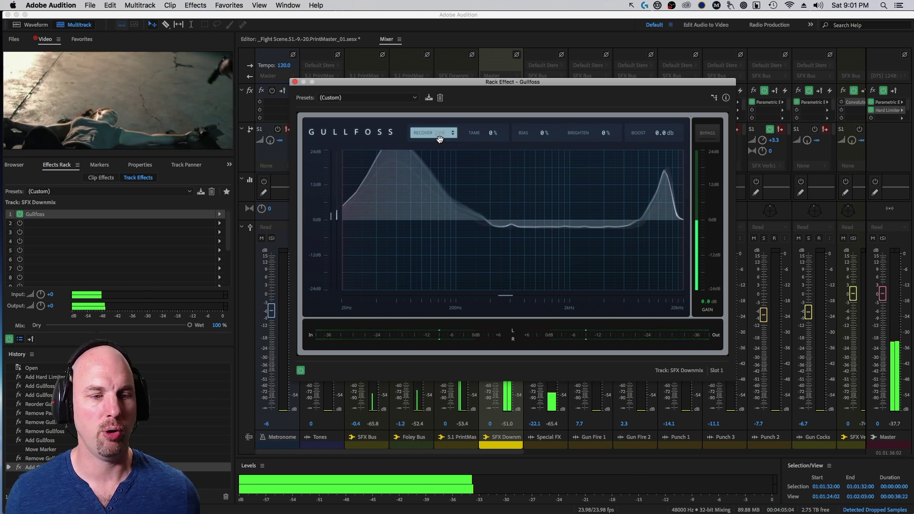
key("space")
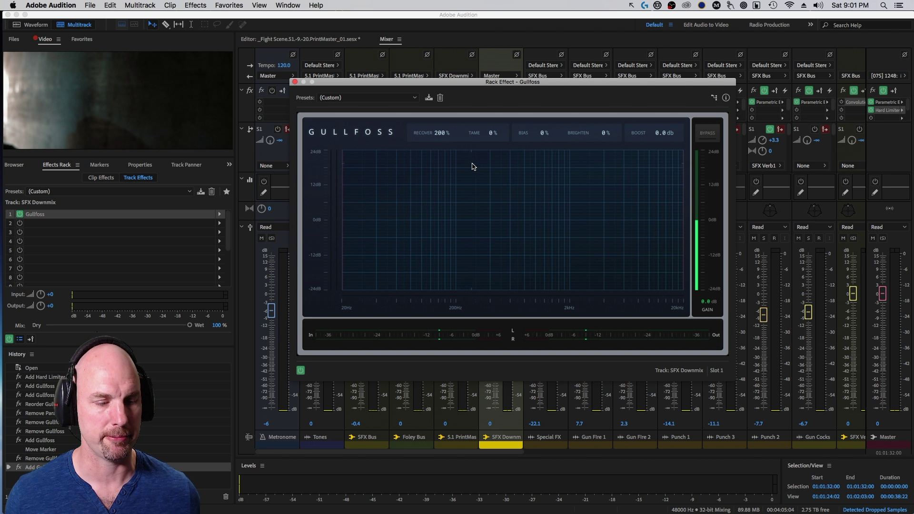
key("space")
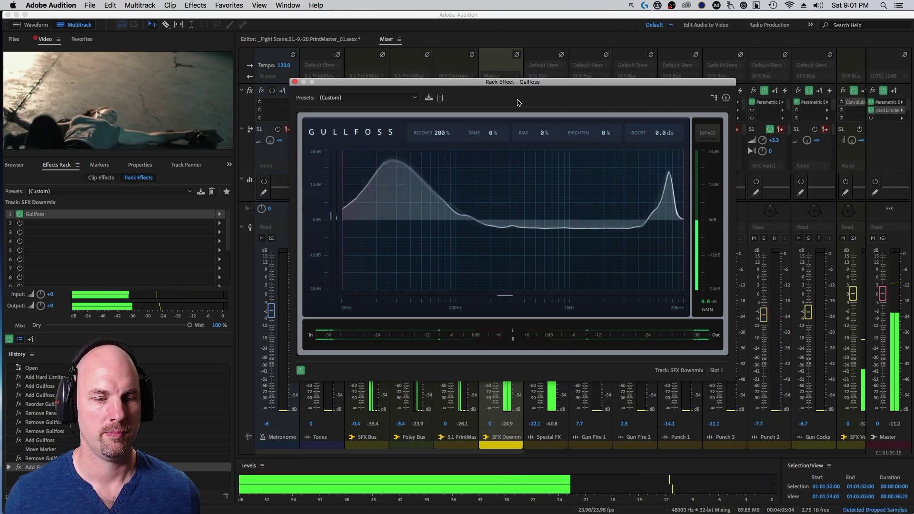
key("space")
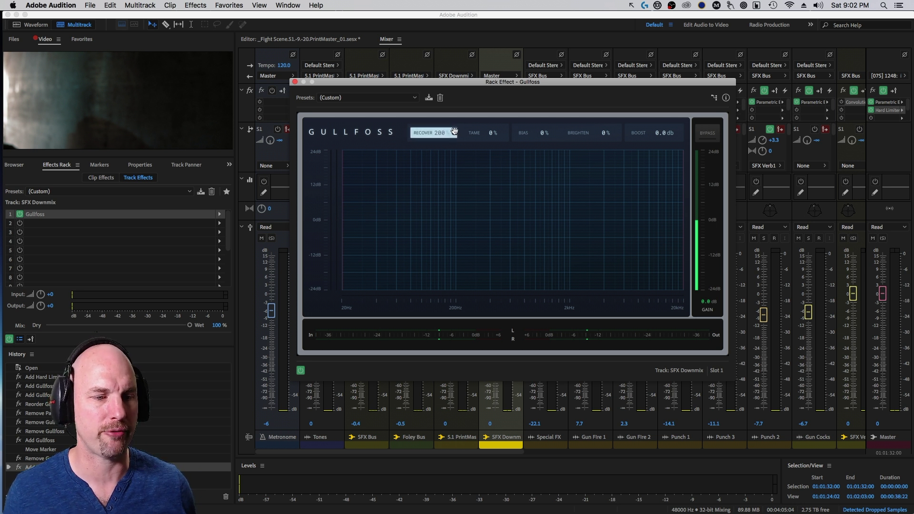
Step: Play the scene and switch Gullfoss's bypass on and off to compare the processed and unprocessed sound
key("space")
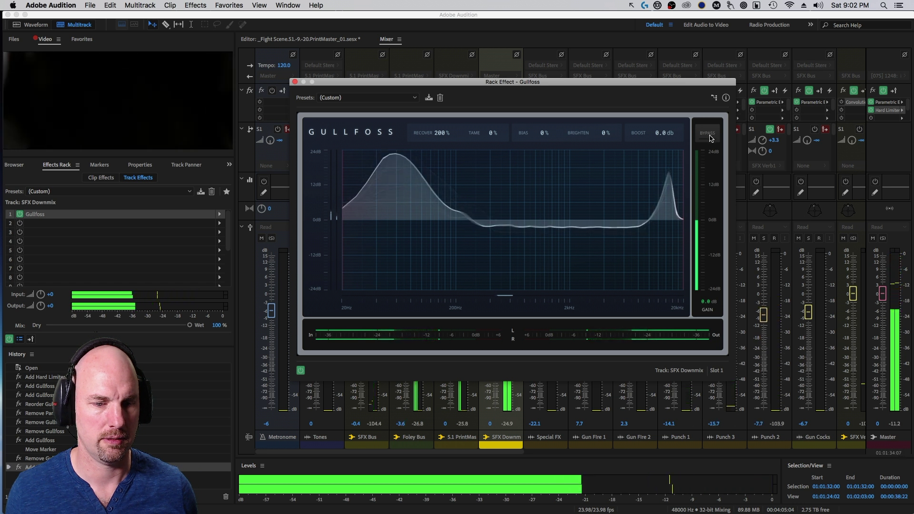
key("space")
left_click(709, 136)
key("space")
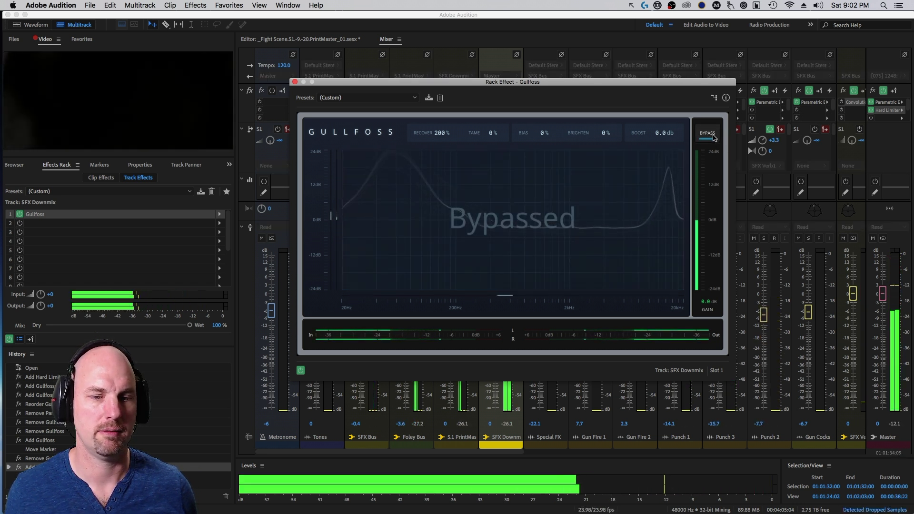
key("space")
left_click(708, 133)
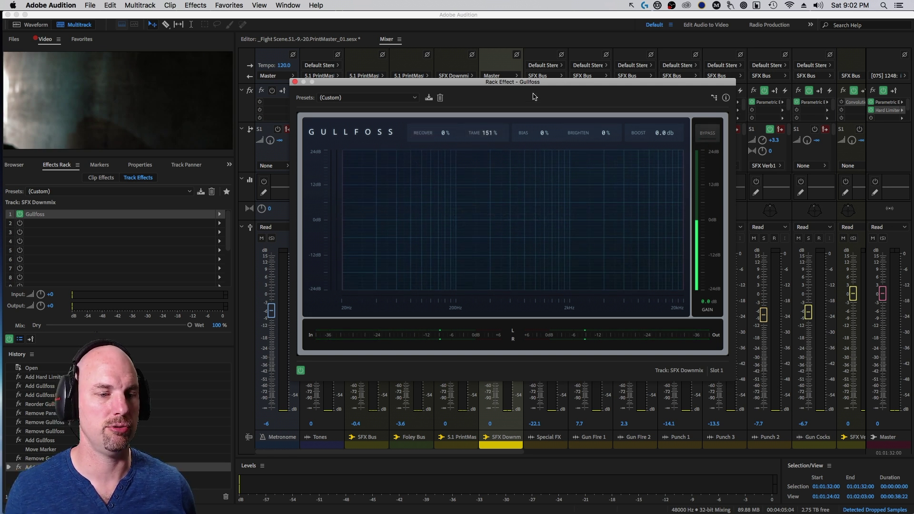
Step: Set Gullfoss's Recover to 0% and Tame to 200%, and play the scene to audition the taming
left_click_drag(492, 129, 517, 76)
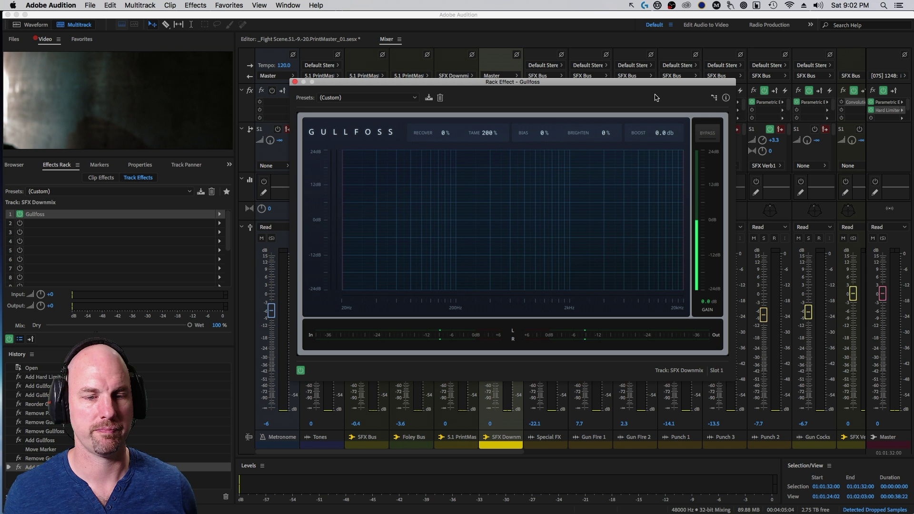
key("space")
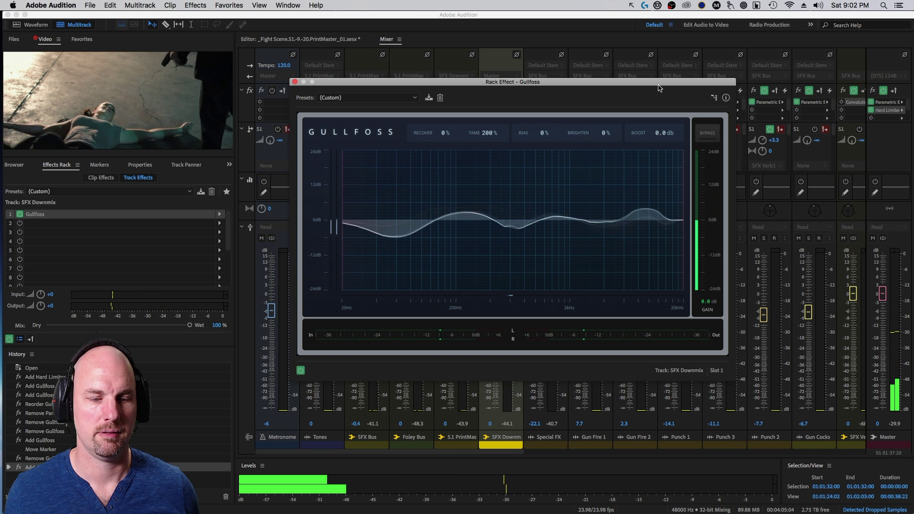
key("space")
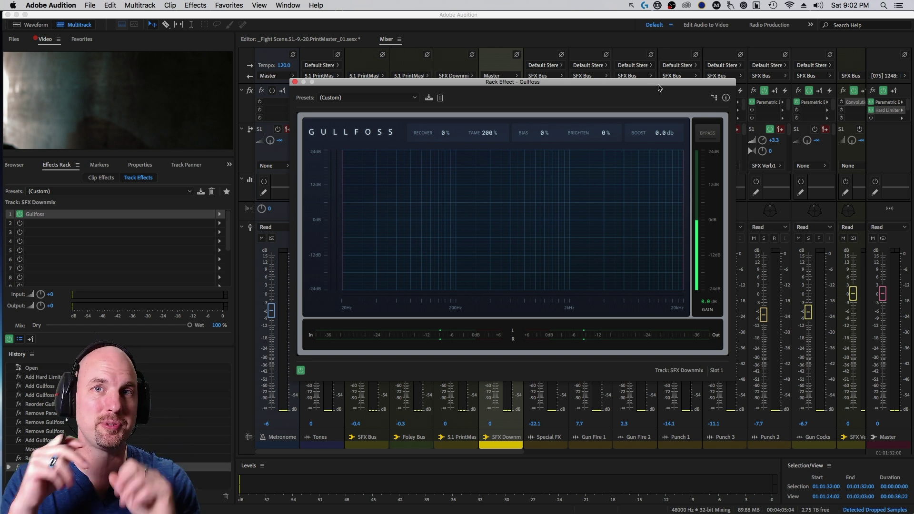
key("space")
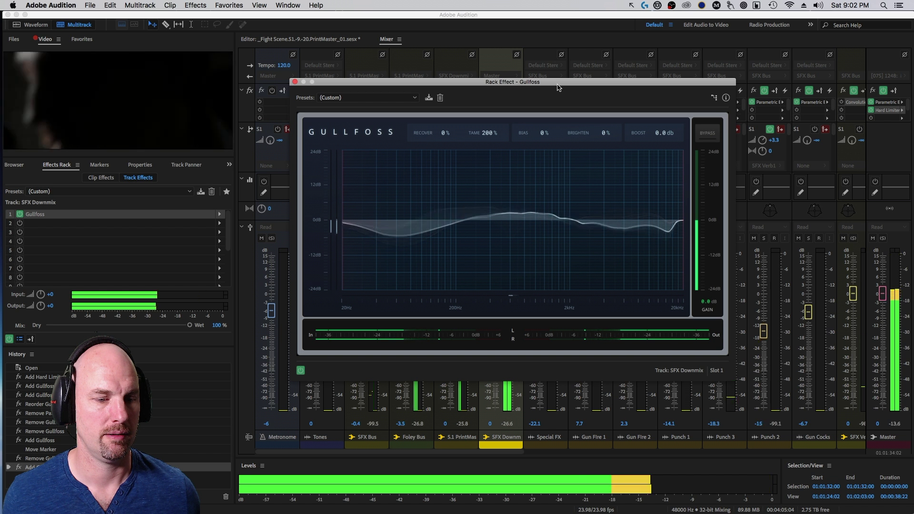
key("space")
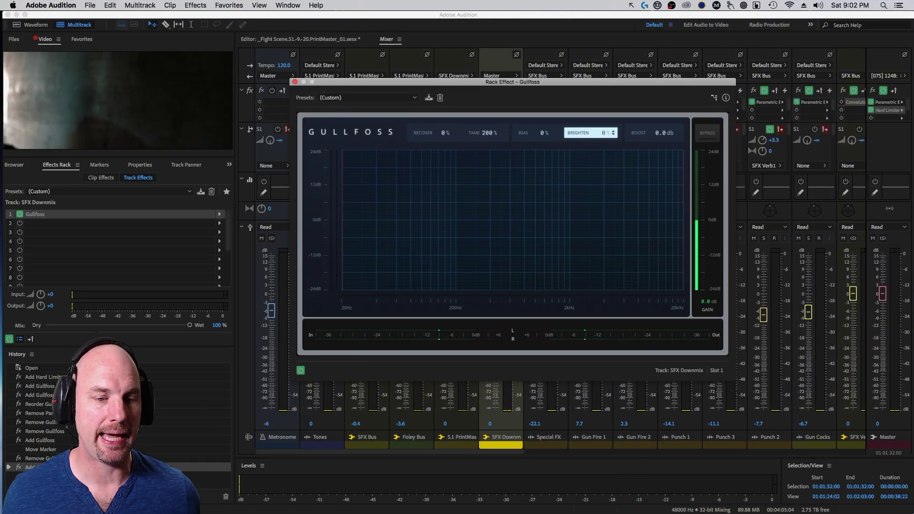
Step: Audition Gullfoss's Brighten at -100% and 100% during playback, and return it to 0%
left_click_drag(601, 133, 601, 124)
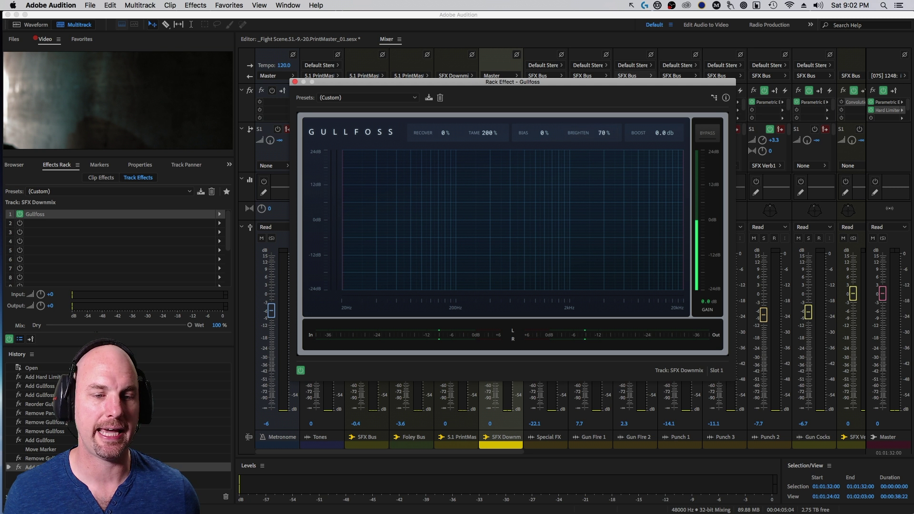
key("space")
left_click_drag(602, 133, 602, 191)
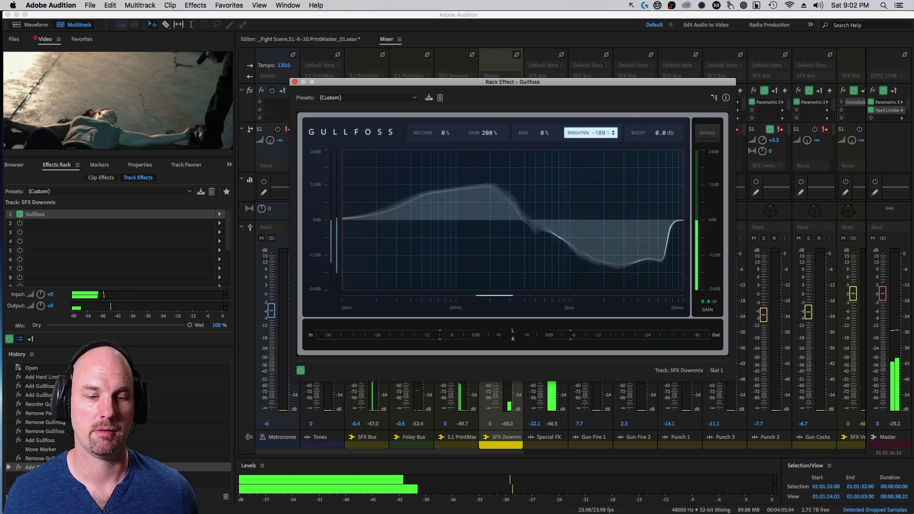
left_click_drag(602, 133, 602, 96)
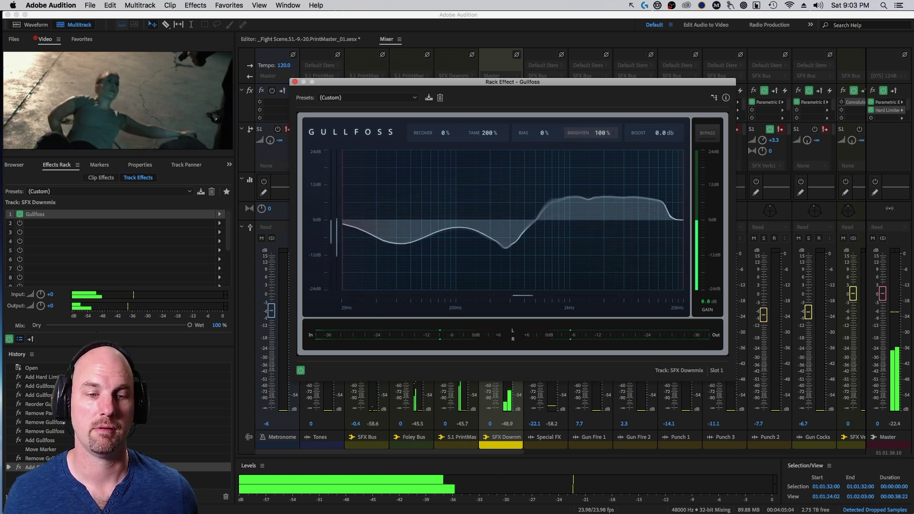
left_click_drag(602, 133, 602, 148)
key("space")
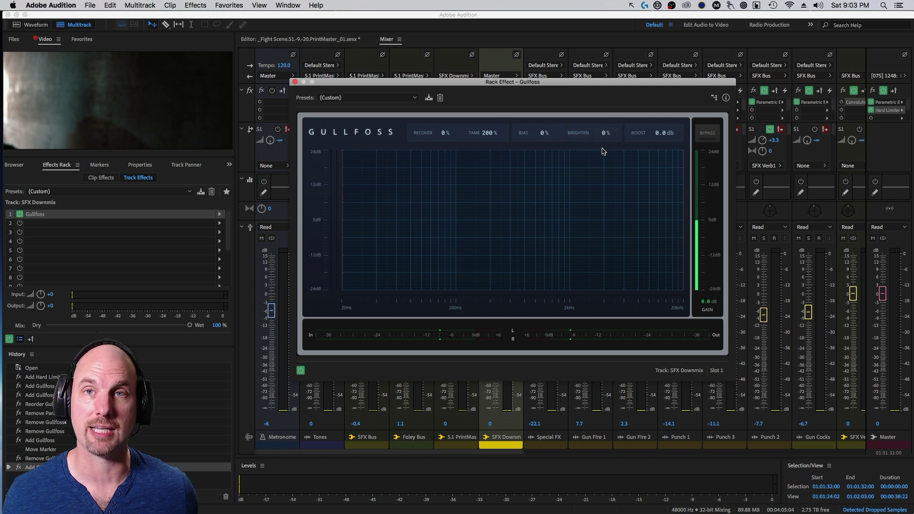
mouse_move(603, 148)
left_mouse_down()
mouse_move(618, 149)
mouse_move(607, 151)
left_mouse_up()
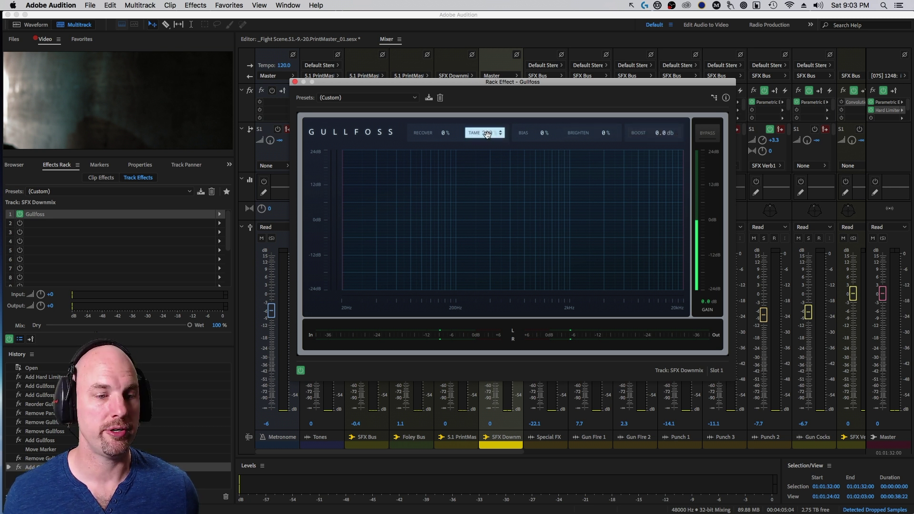
Step: With Tame at 0%, audition Gullfoss's Boost at 15.1 dB during playback and reset it to 0.0 dB
left_click_drag(664, 134, 664, 110)
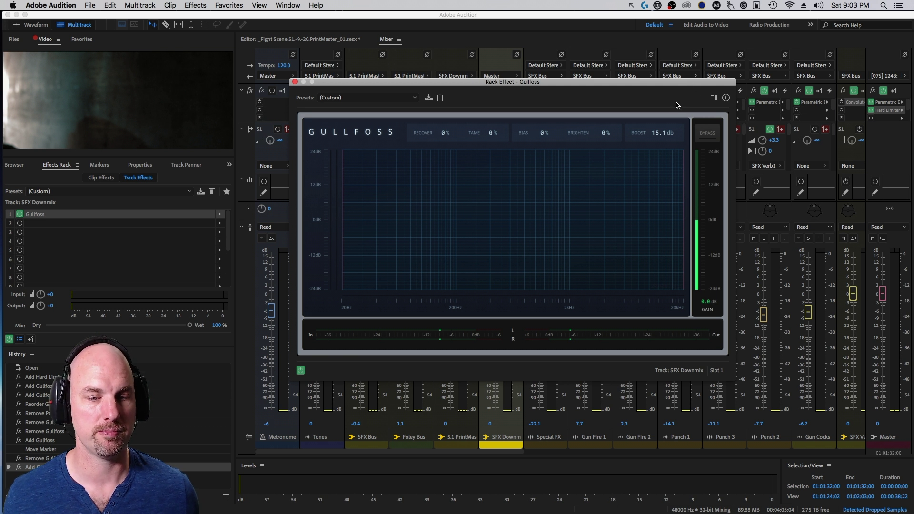
key("space")
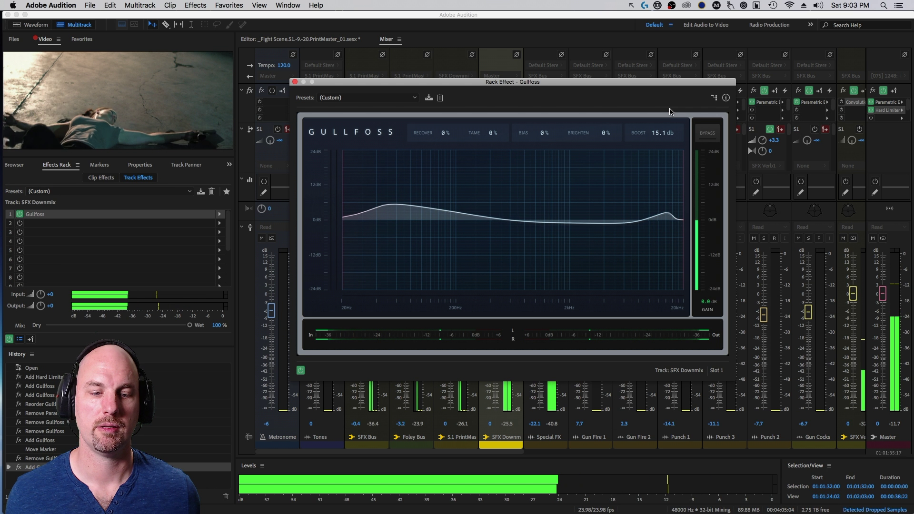
key("space")
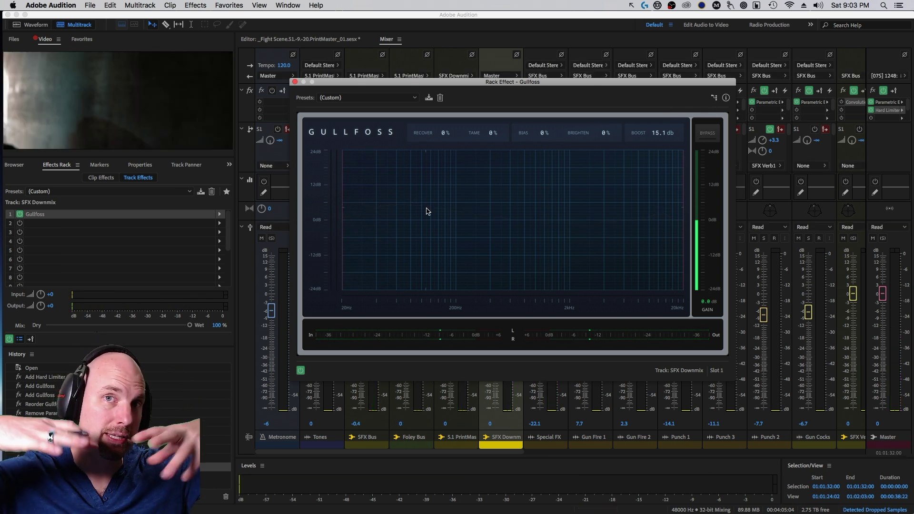
left_click(659, 134)
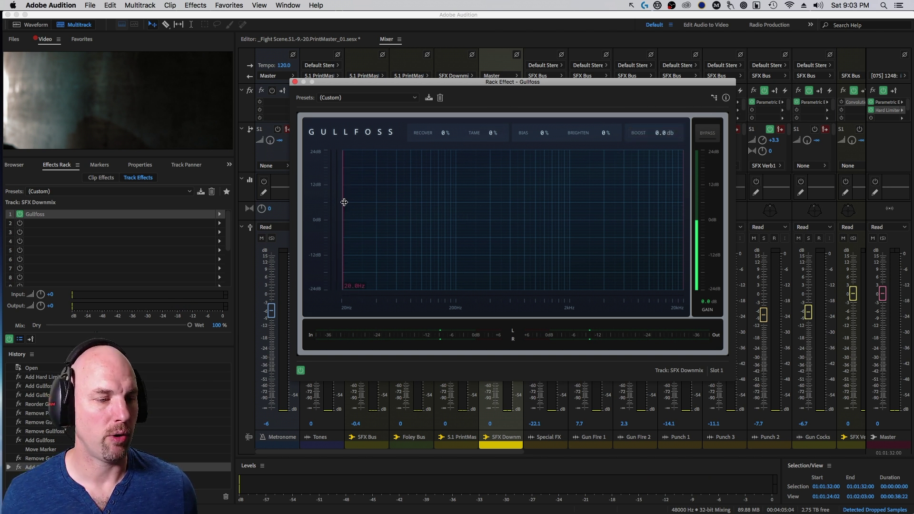
Step: Raise Gullfoss's lower frequency limit to about 84 Hz so that the lowest frequencies are excluded from processing
left_click_drag(343, 220, 416, 220)
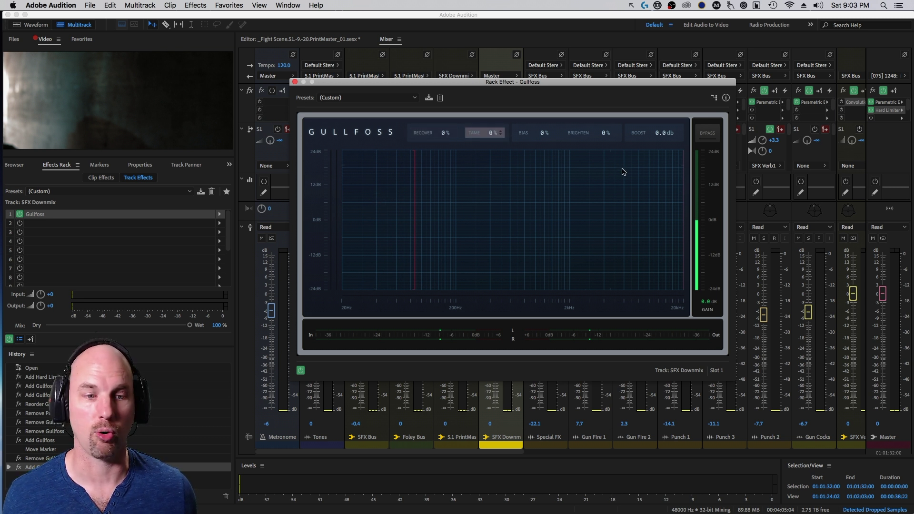
mouse_move(683, 176)
left_mouse_down()
mouse_move(628, 176)
mouse_move(683, 176)
left_mouse_up()
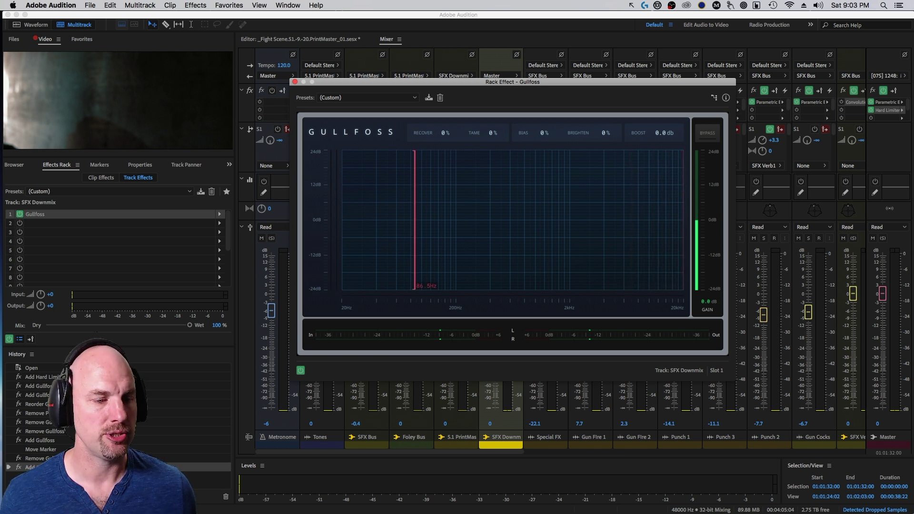
left_click_drag(415, 219, 412, 219)
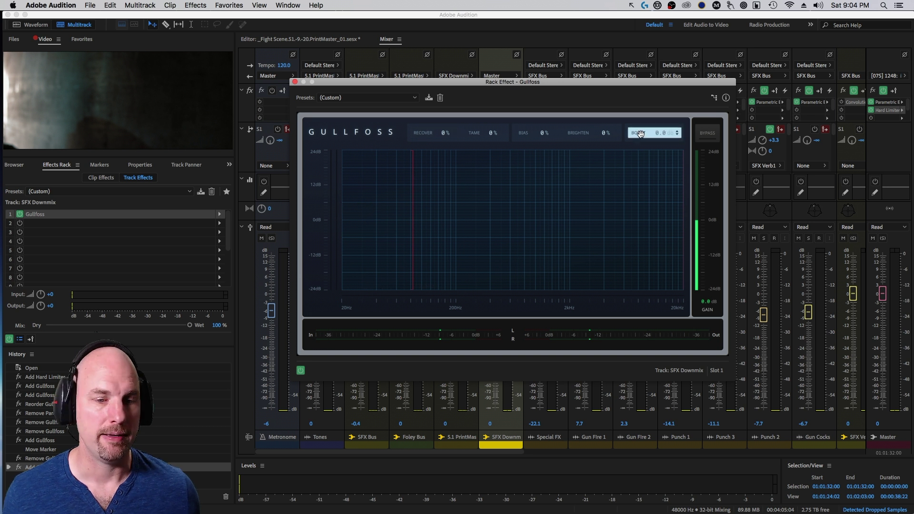
Step: Audition Gullfoss with Boost at 4.3 dB on the fight scene, and set Recover to 35% and Tame to 76%
left_click_drag(664, 133, 664, 119)
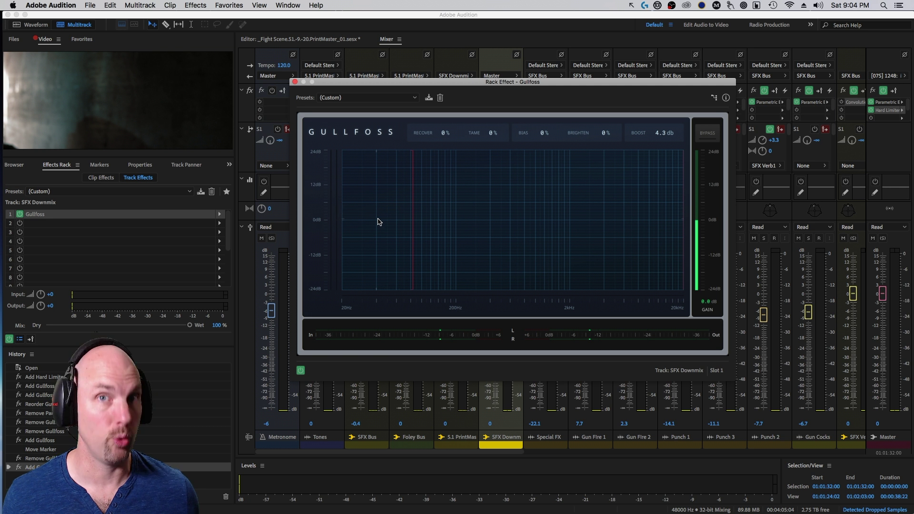
key("space")
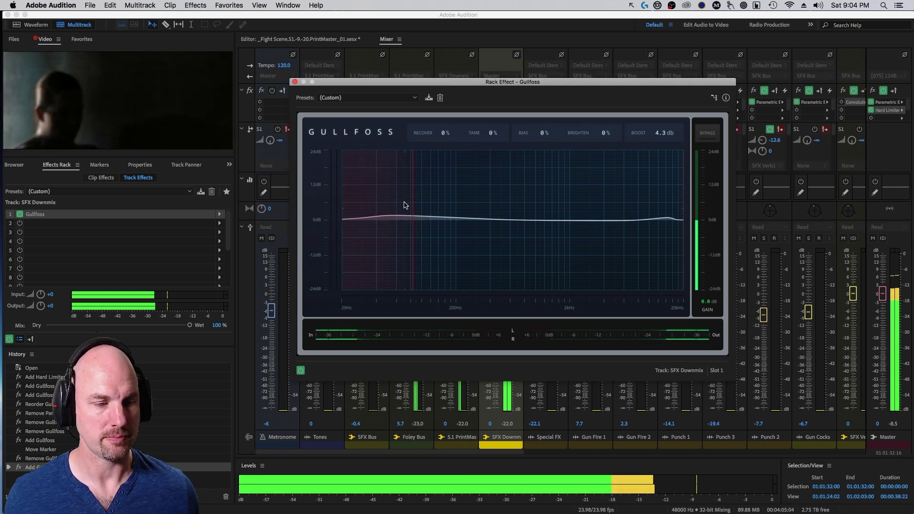
key("space")
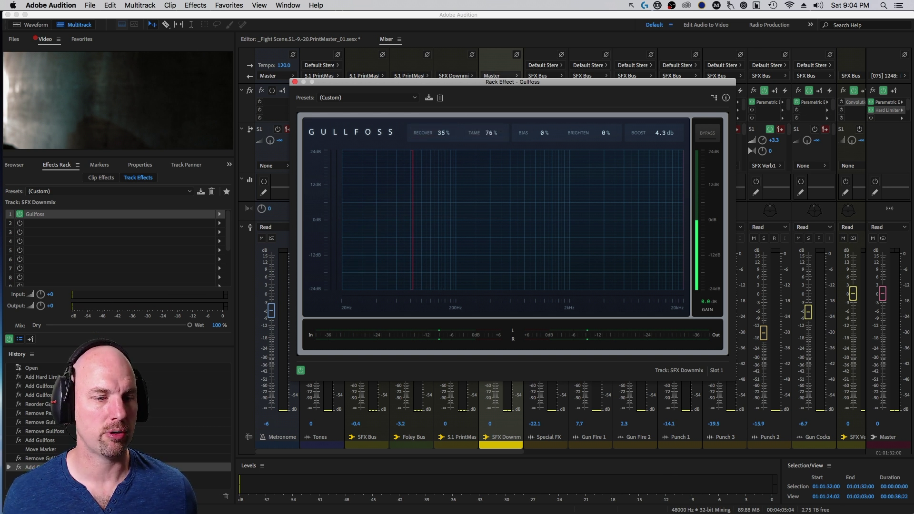
Step: Set Gullfoss's Tame to 75%, Brighten to 22% and Boost to 4.2 dB, and play the scene to hear the settings
scroll(491, 132, "down", 1)
scroll(590, 132, "up", 4)
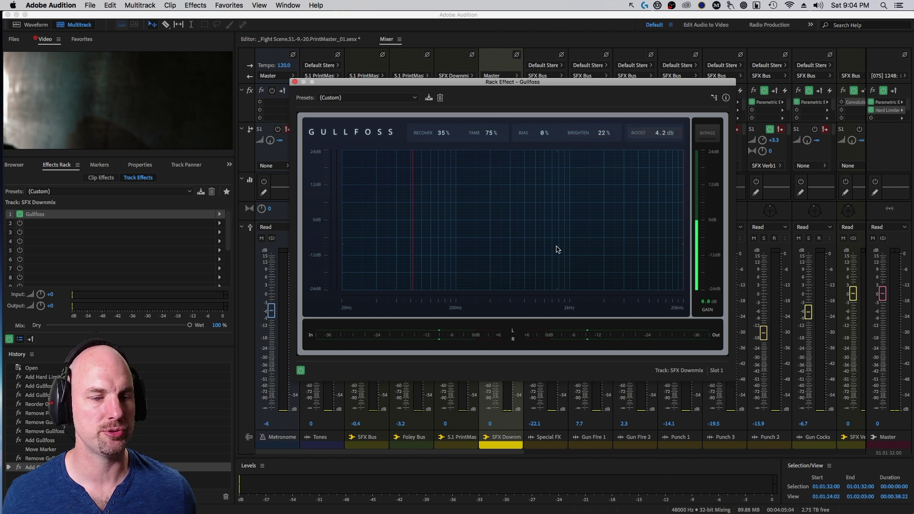
key("space")
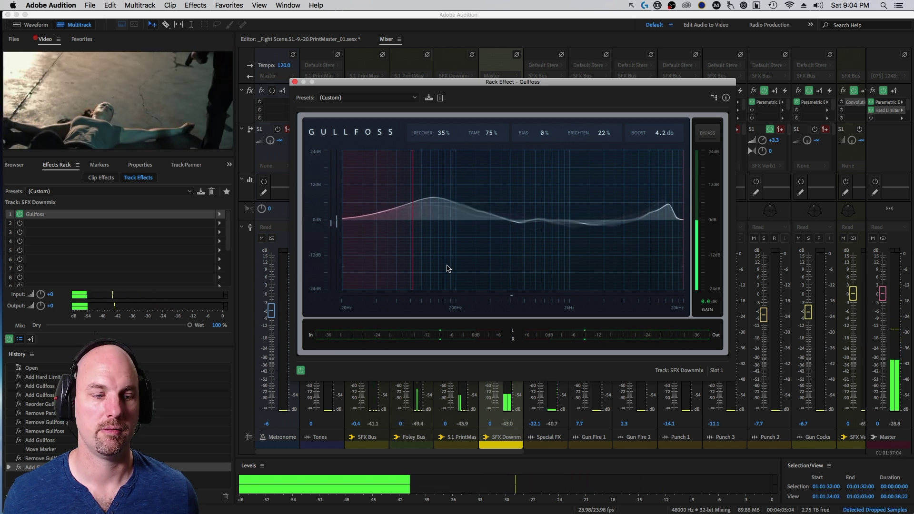
key("space")
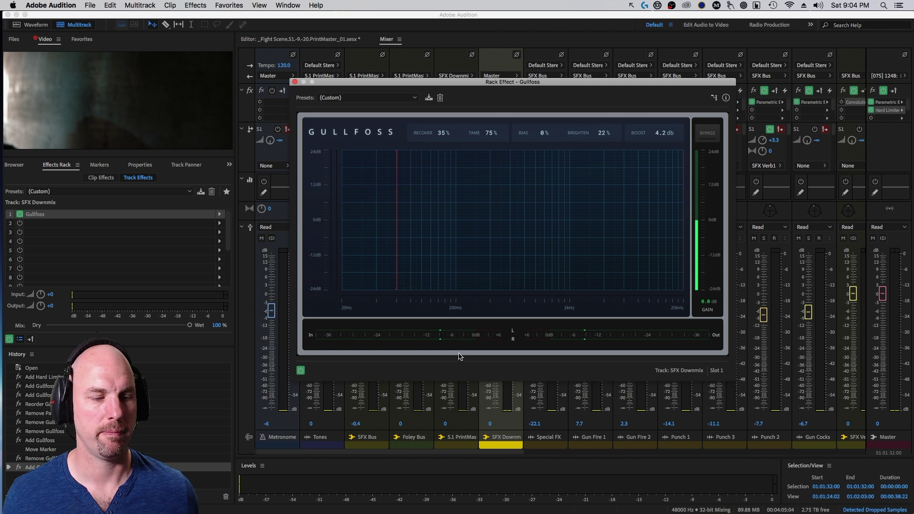
Step: Play the scene again and raise Gullfoss's Brighten to 61% during playback
key("space")
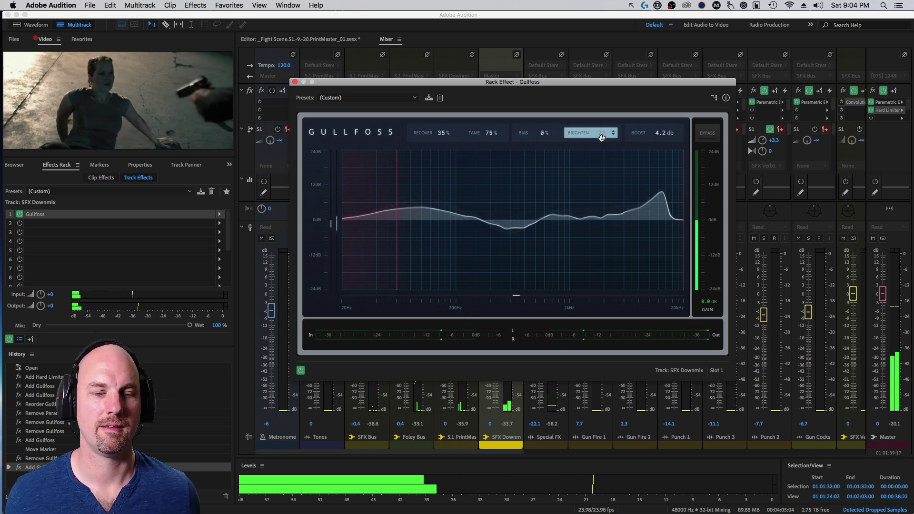
scroll(602, 137, "up", 8)
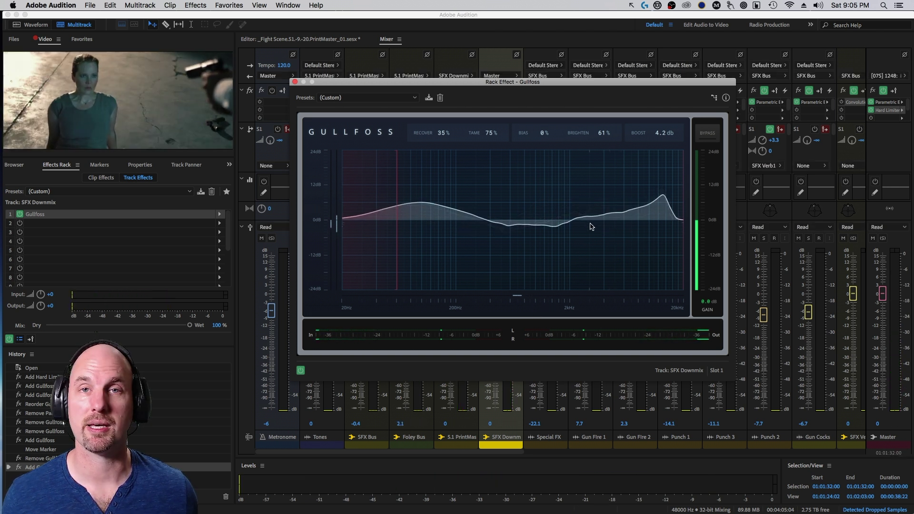
key("space")
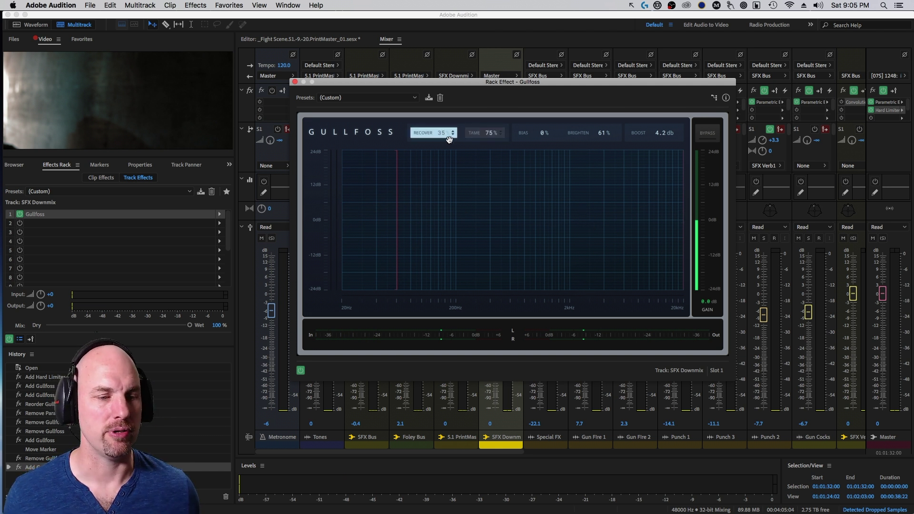
Step: Set Gullfoss's Recover to 14% and Tame to 95%, and adjust Brighten to 40% and Boost to 3.8 dB during playback
scroll(488, 133, "up", 5)
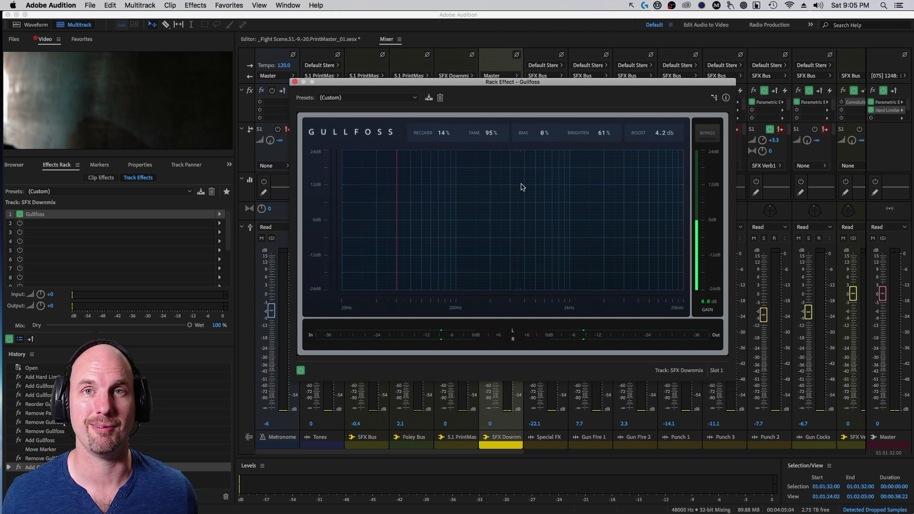
left_click_drag(614, 84, 620, 78)
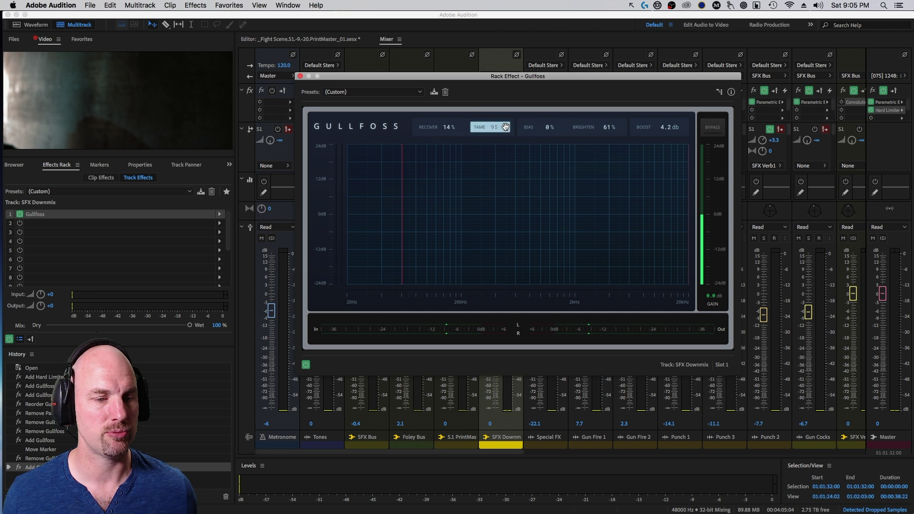
key("space")
left_click_drag(614, 127, 659, 132)
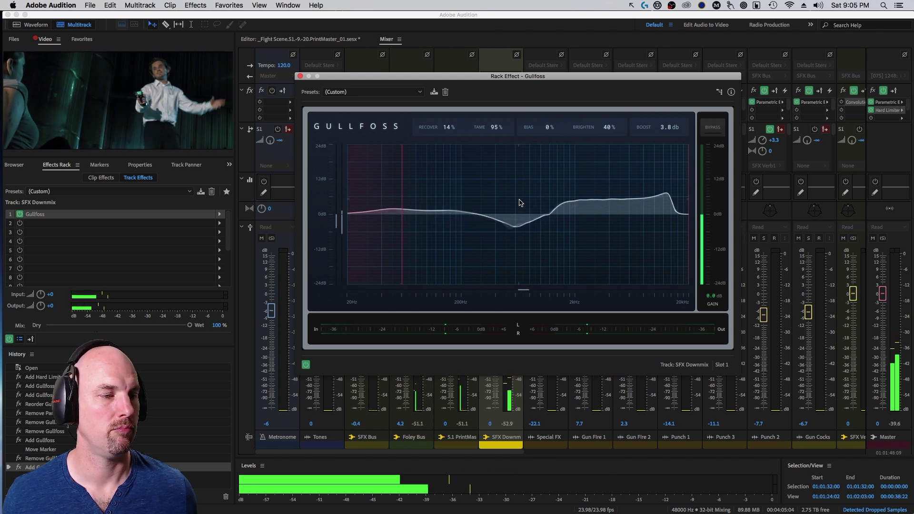
key("space")
Step: Set Gullfoss's Recover to 29% and close the plug-in window of the SFX Downmix bus
left_click_drag(447, 127, 451, 111)
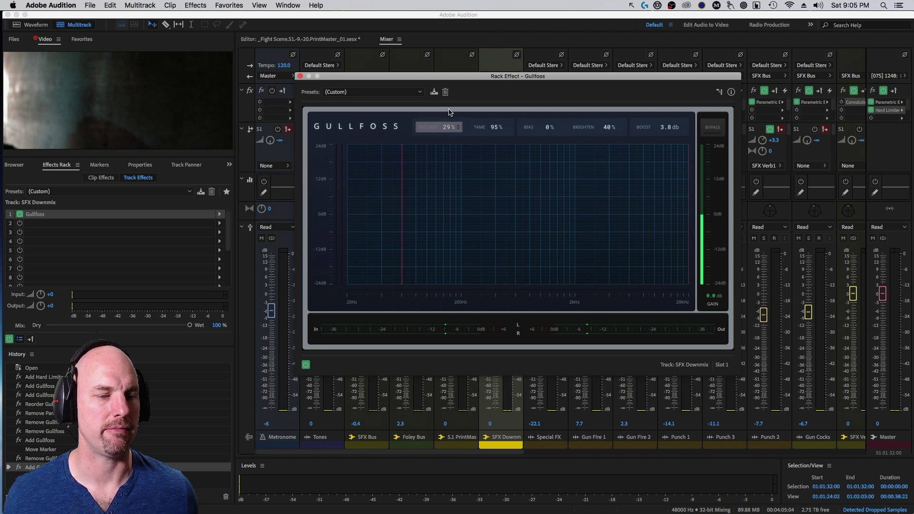
left_click(300, 76)
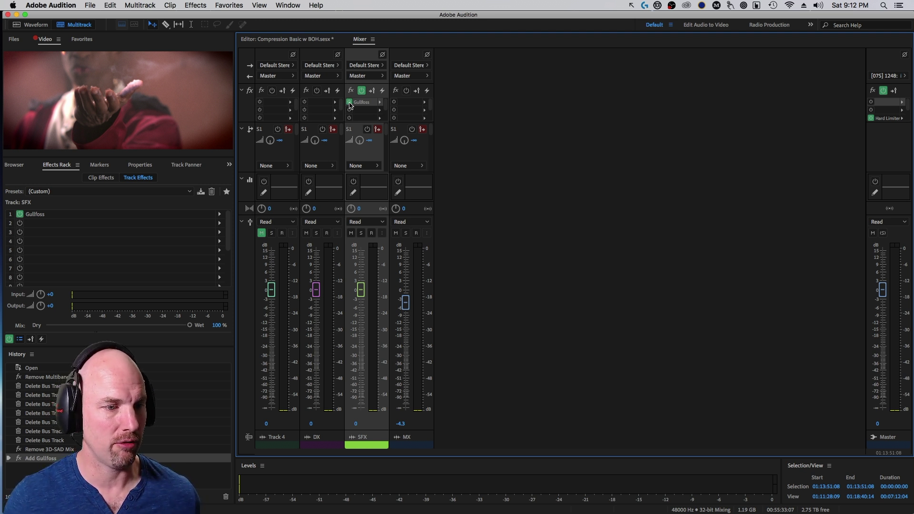
Step: In the Compression Basic w BOH session, play the scene with the SFX track's Gullfoss switched off, and enlarge the video preview
key("space")
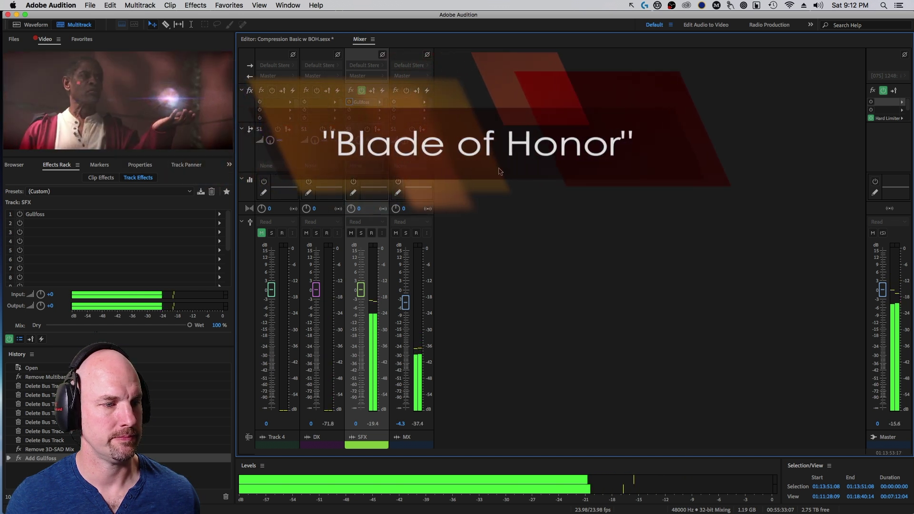
left_click_drag(234, 117, 346, 209)
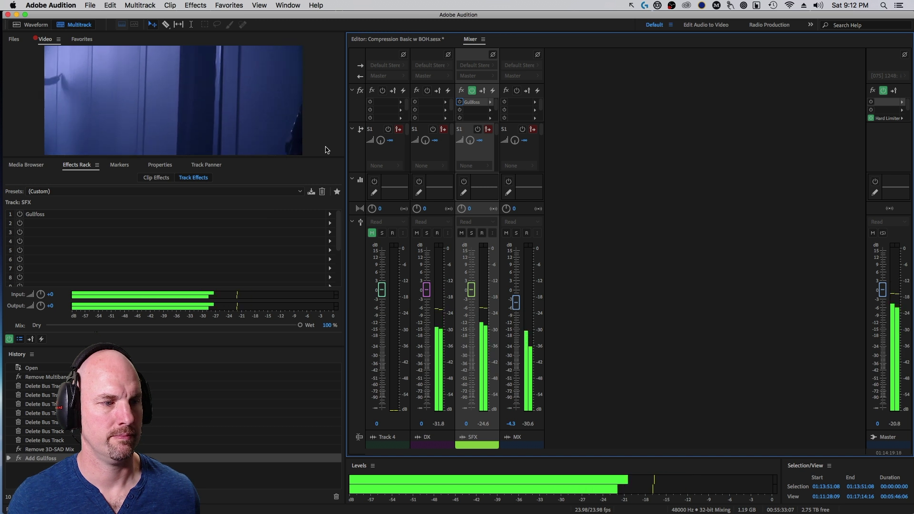
key("space")
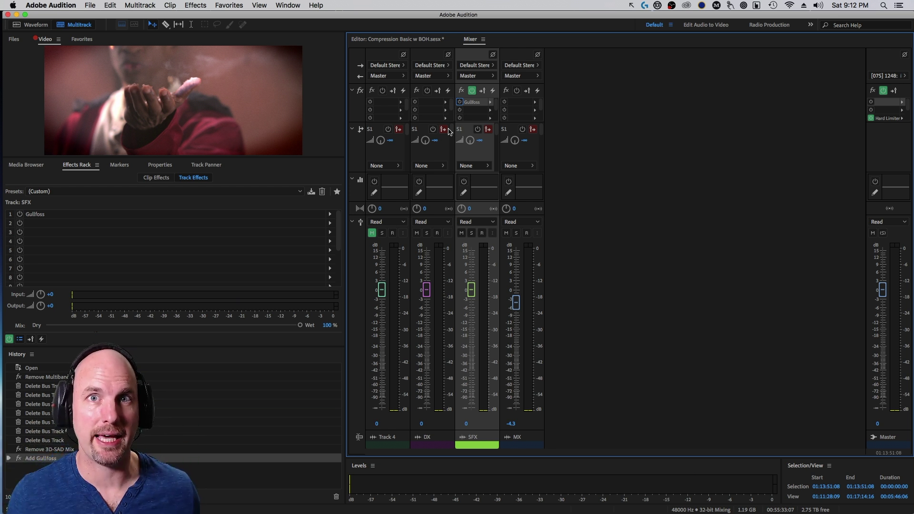
Step: Open Gullfoss from the SFX track's effect slot with the effect switched on, and solo the SFX track
double_click(475, 103)
left_click_drag(508, 95, 681, 75)
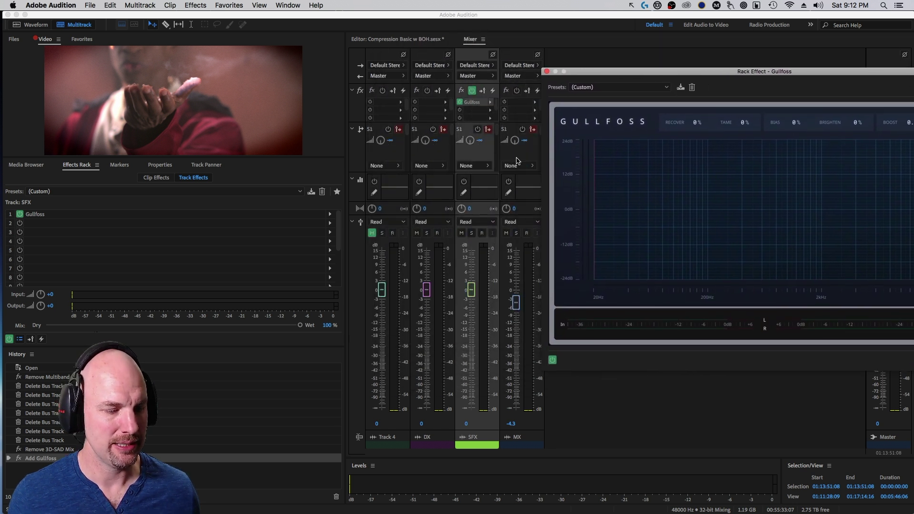
left_click(472, 233)
double_click(640, 73)
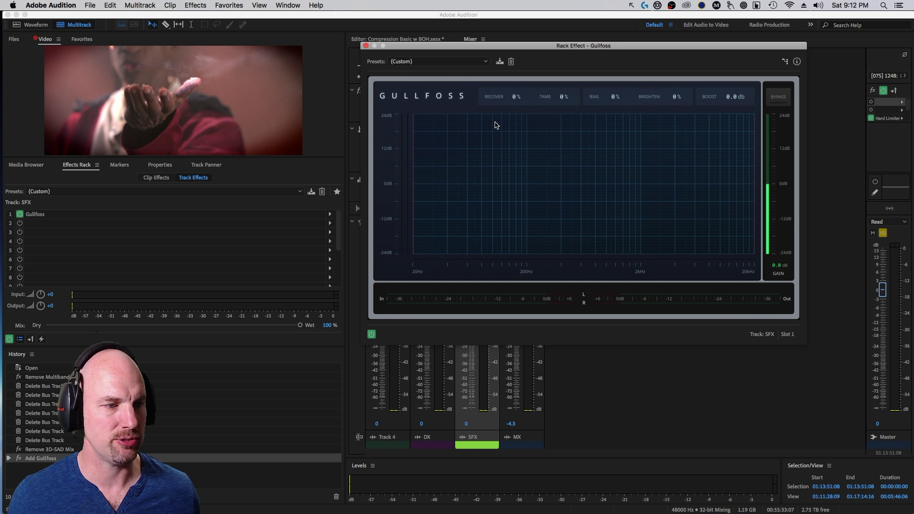
Step: Play the soloed SFX track with neutral Gullfoss settings, and audition it with Boost set to 10.6 dB
key("space")
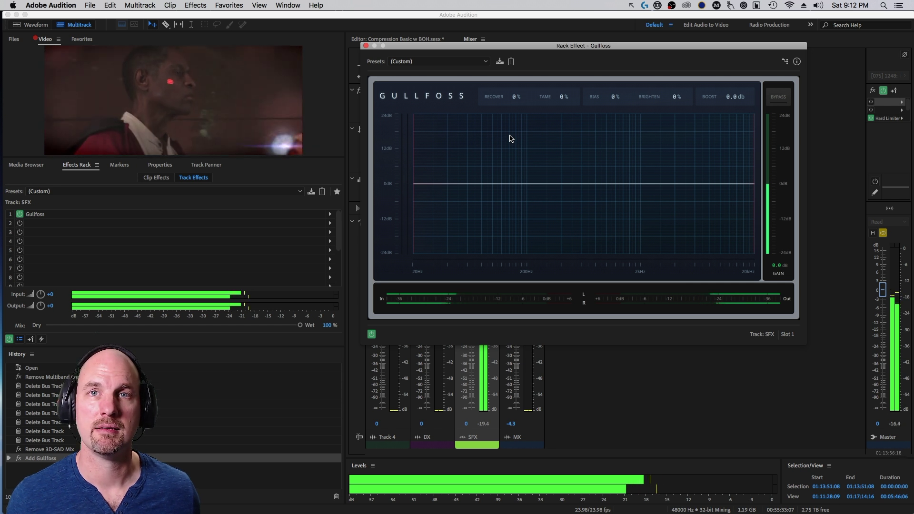
key("space")
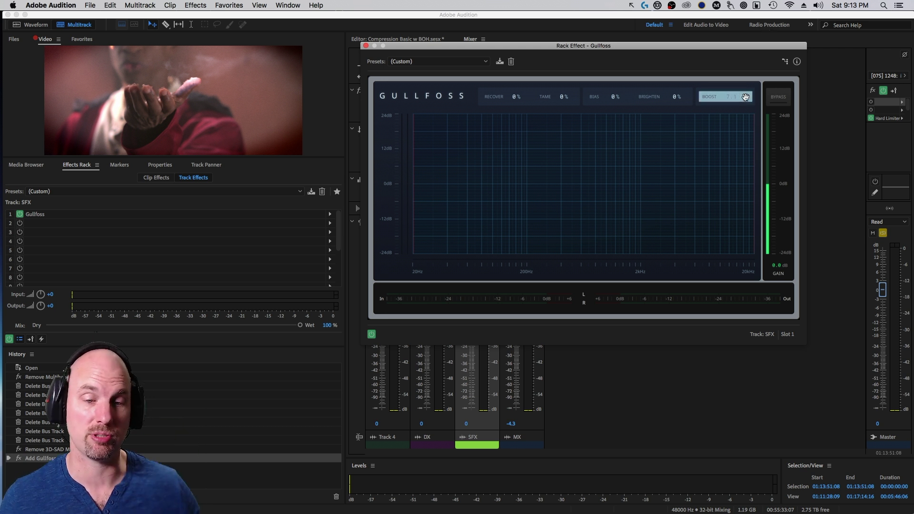
key("space")
mouse_move(737, 98)
left_mouse_down()
mouse_move(737, 81)
mouse_move(738, 164)
mouse_move(737, 90)
mouse_move(732, 98)
left_mouse_up()
key("space")
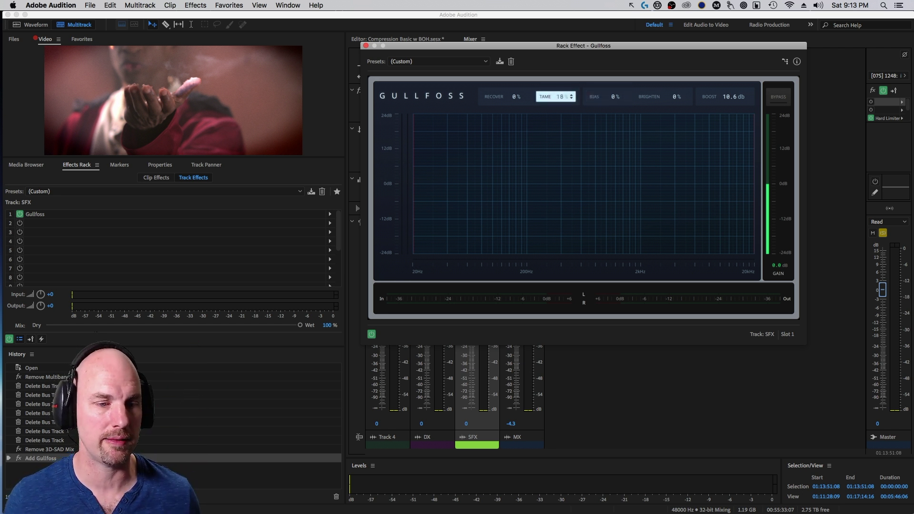
Step: Audition Gullfoss's Tame at 74% and 200% on the SFX track, and settle it at 94% during playback
type("55")
key("Return")
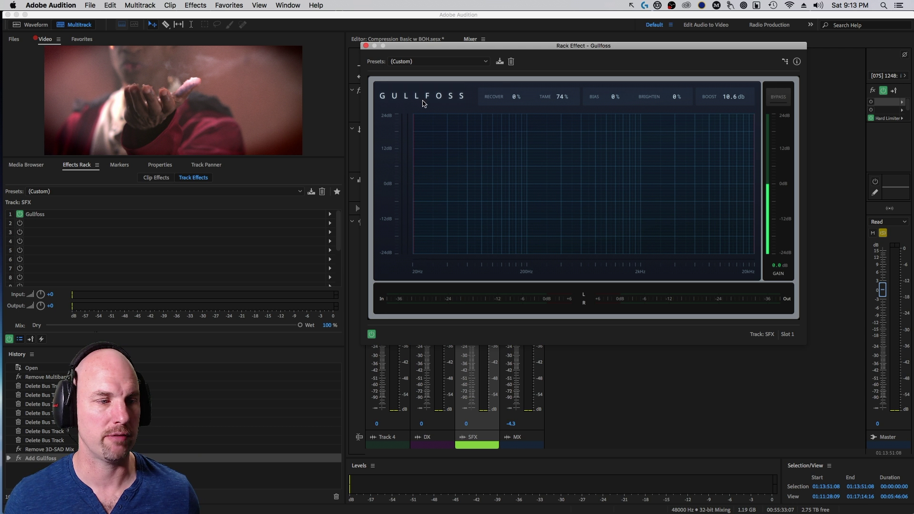
key("space")
left_click_drag(563, 97, 563, 38)
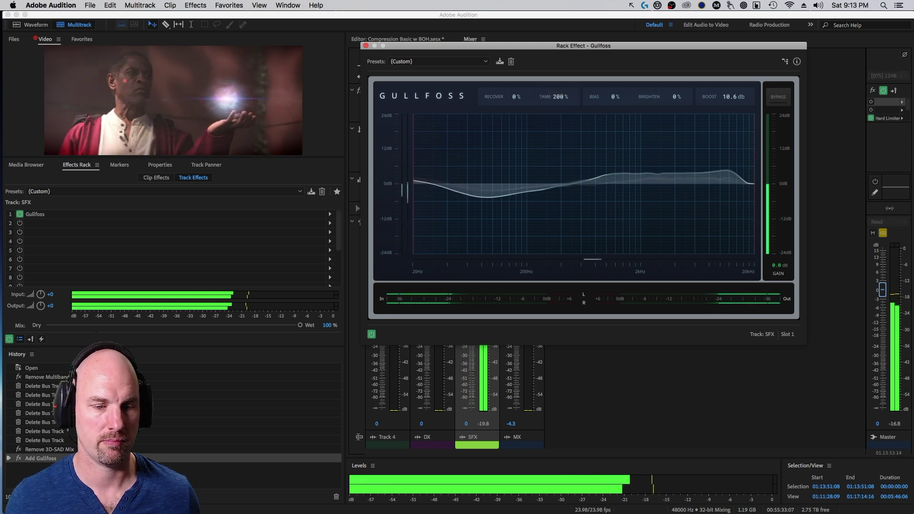
left_click_drag(561, 97, 561, 146)
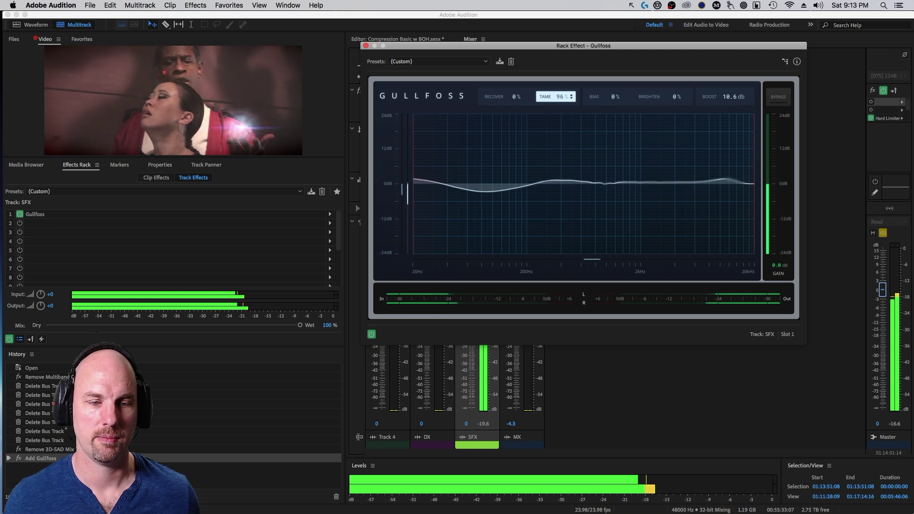
Step: Try Gullfoss's Brighten at 33% during playback, reduce it to 18%, and stop the scene
left_click_drag(662, 96, 683, 80)
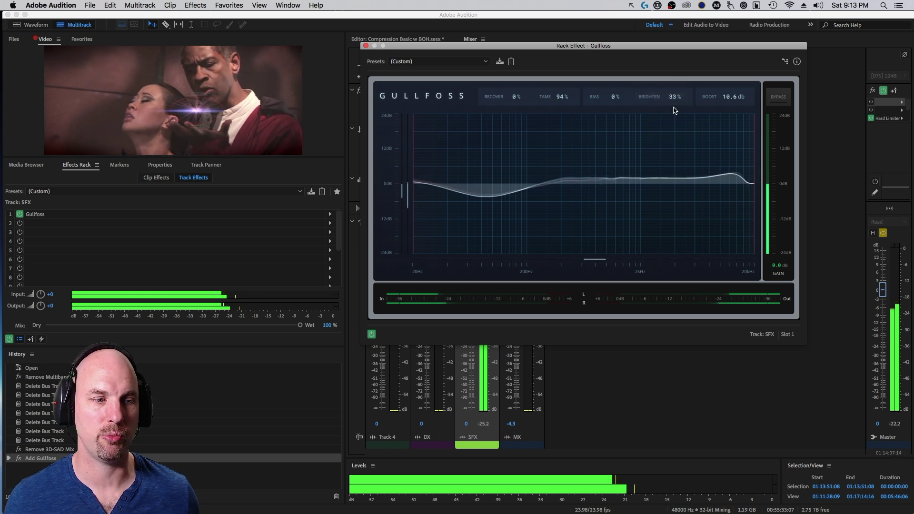
left_click_drag(674, 98, 674, 100)
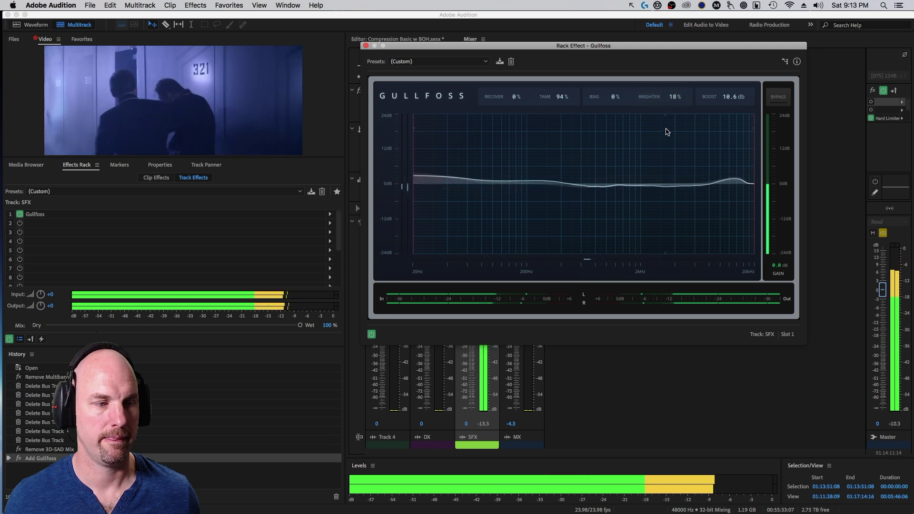
key("space")
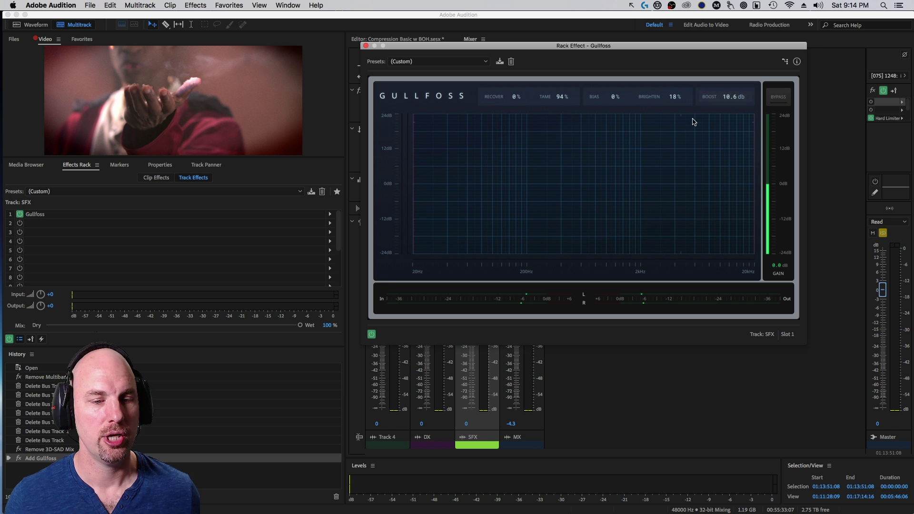
Step: Reset Gullfoss's Boost to 0.0 dB, audition Recover at 124% on the SFX track, and raise it to 194%
left_click_drag(731, 97, 741, 93)
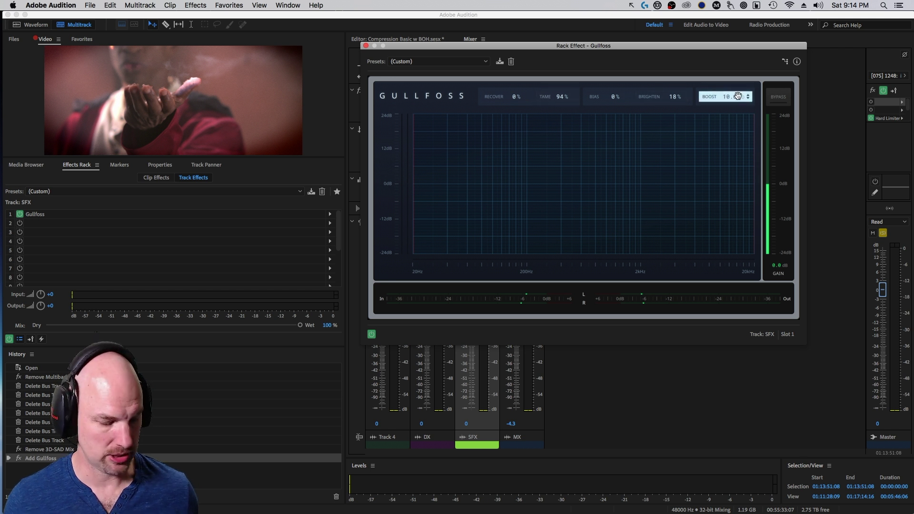
double_click(732, 98)
left_click_drag(516, 97, 519, 76)
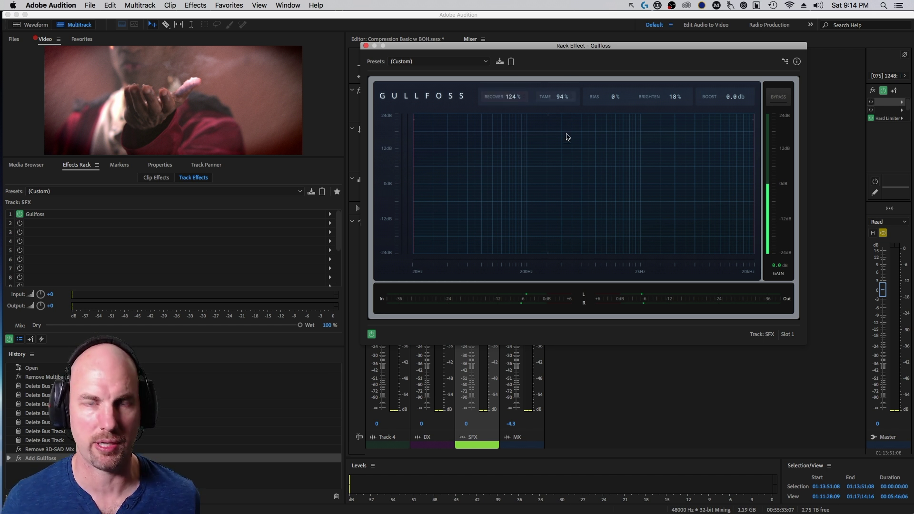
key("space")
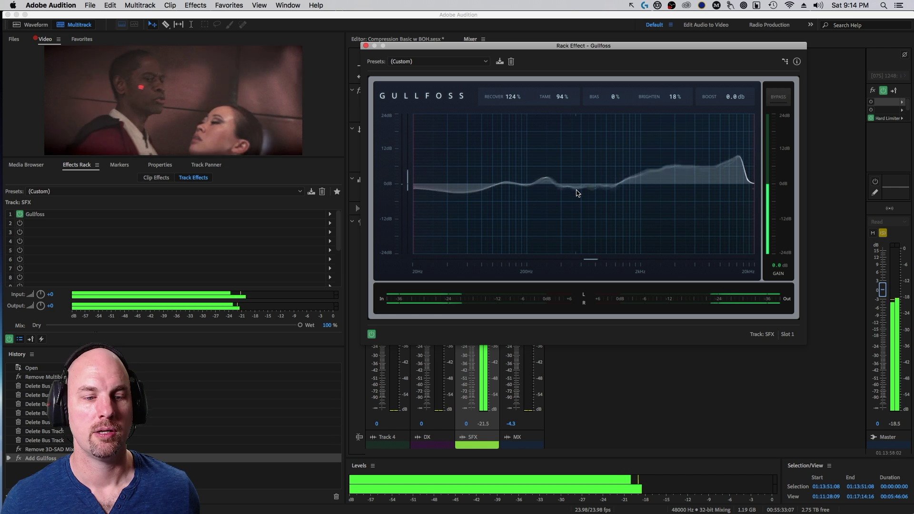
key("space")
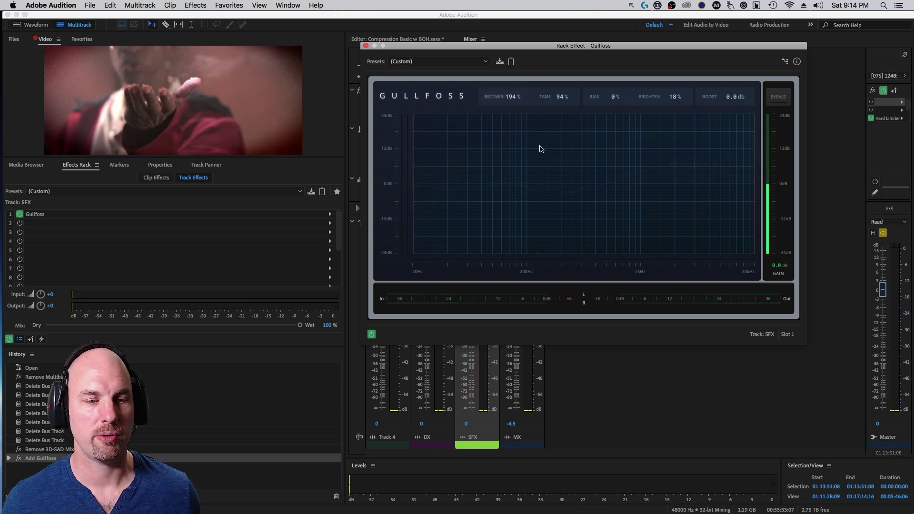
Step: Play the SFX track with Recover at 194%, and compare it with Recover at 0% and Boost at 10.6 dB
key("space")
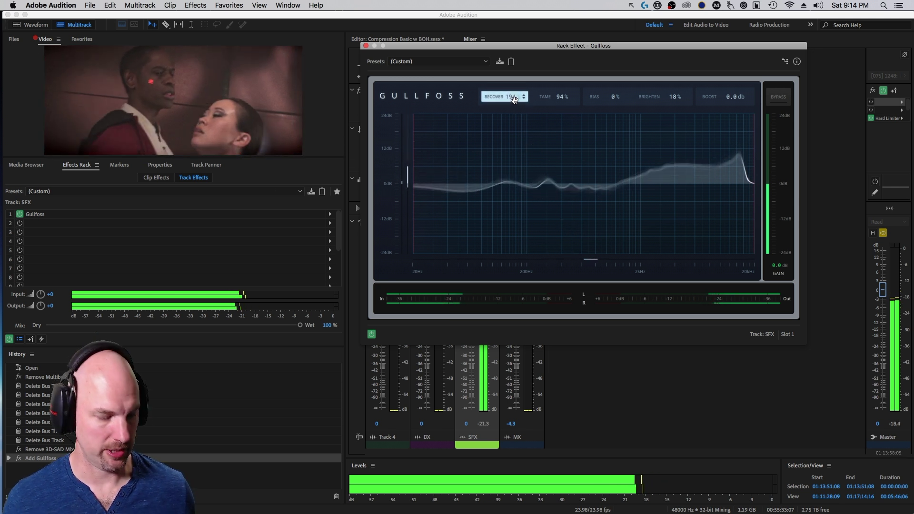
key("space")
left_click_drag(513, 97, 514, 114)
left_click_drag(738, 99, 739, 93)
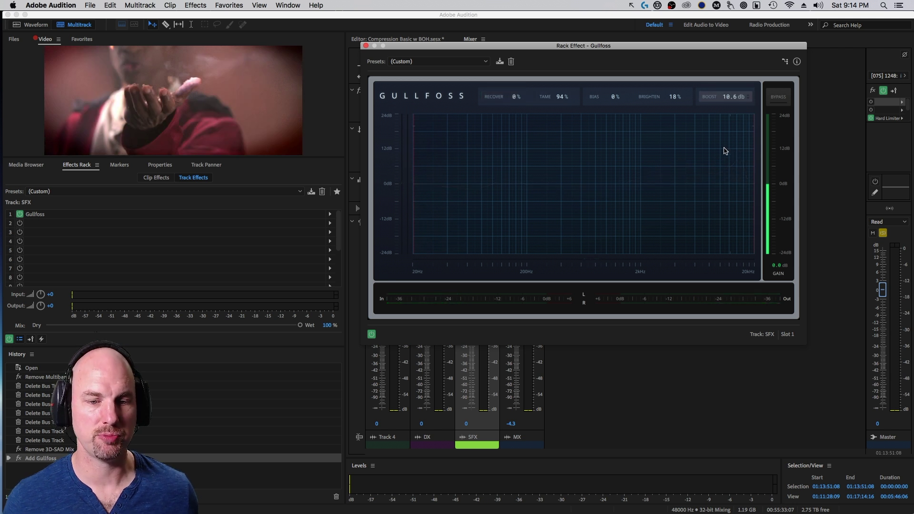
key("space")
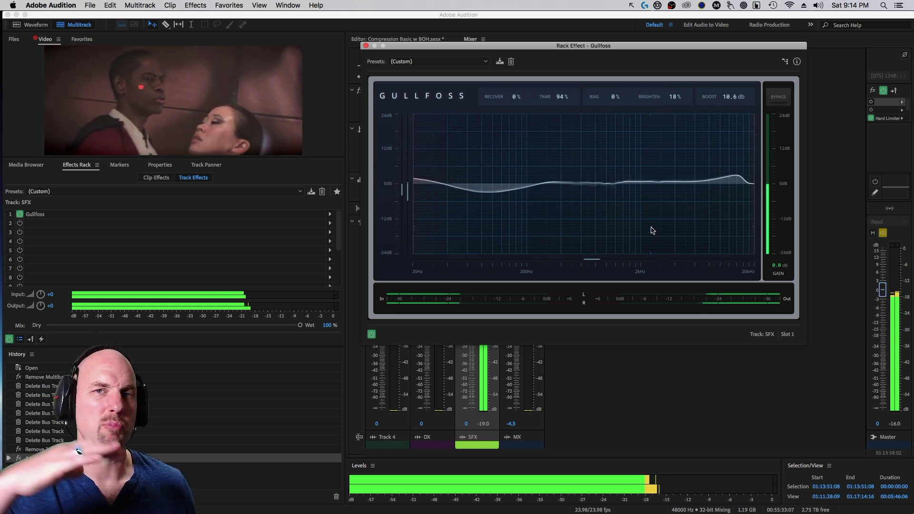
key("space")
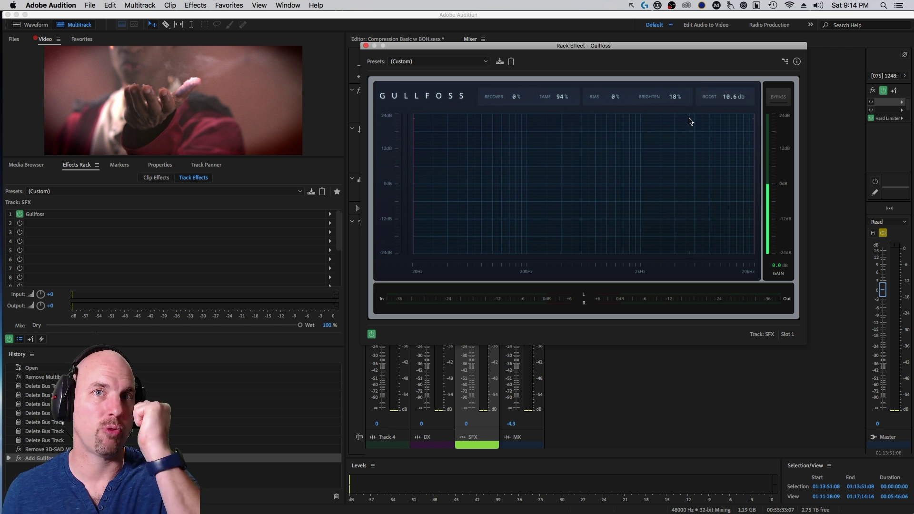
Step: Reset Gullfoss's Boost to 0.0 dB, return Recover to 194%, and set Brighten to 23% and Tame to 62%
double_click(719, 97)
double_click(516, 97)
left_click_drag(675, 102, 675, 97)
left_click_drag(561, 97, 561, 100)
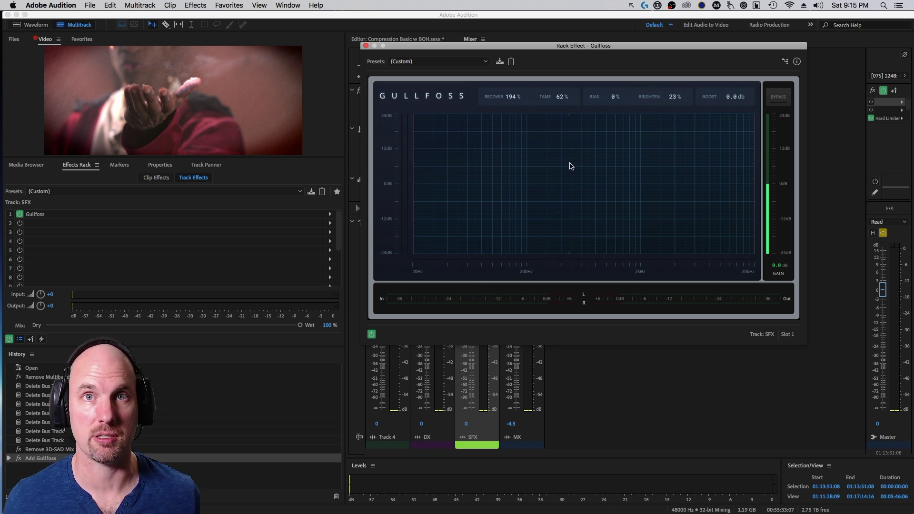
Step: Adjust Tame to 135% and Brighten to 0% while the SFX track plays, and stop playback
key("space")
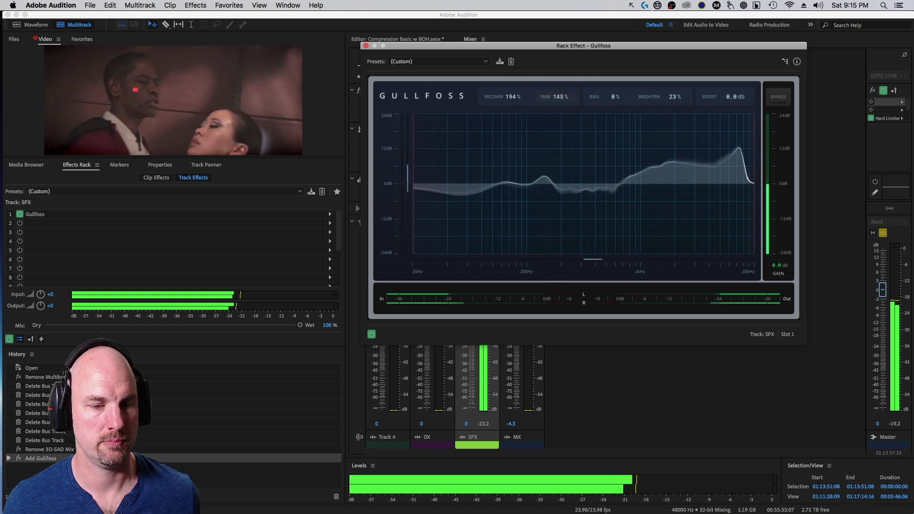
left_click_drag(674, 98, 673, 98)
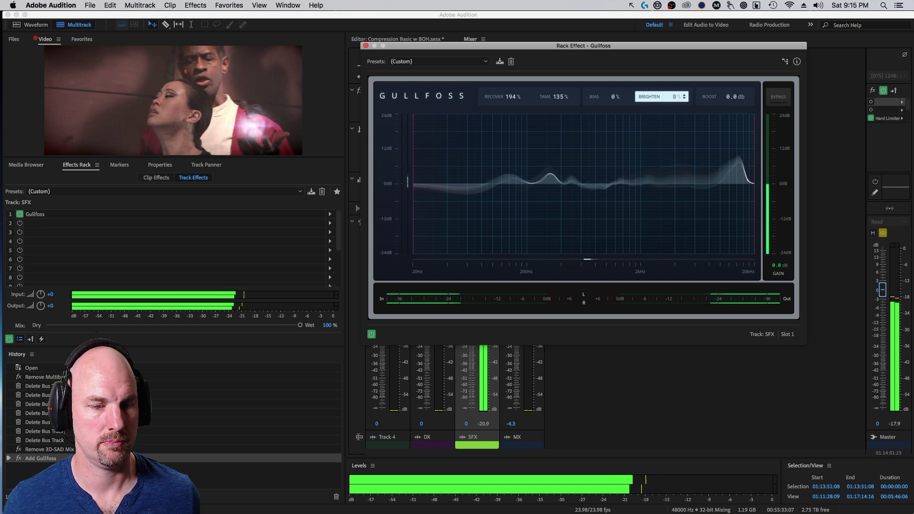
key("space")
Step: Unsolo the SFX track, moving the Gullfoss window clear of the mixer, and play the scene's full mix
left_click_drag(382, 136, 551, 149)
left_click(473, 233)
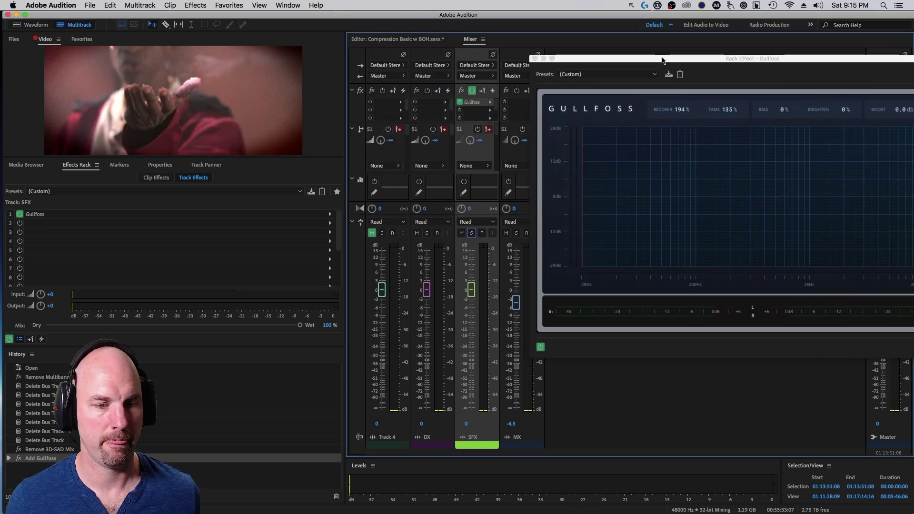
left_click_drag(661, 60, 563, 27)
key("space")
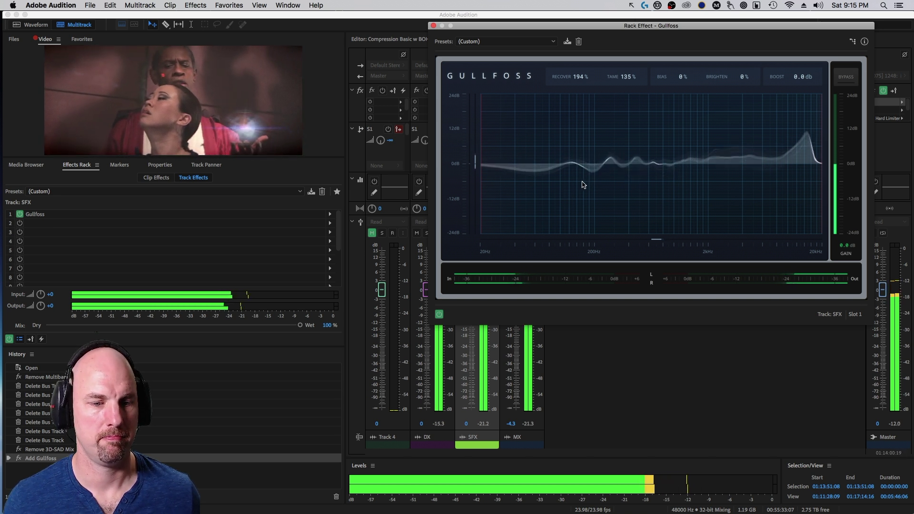
key("space")
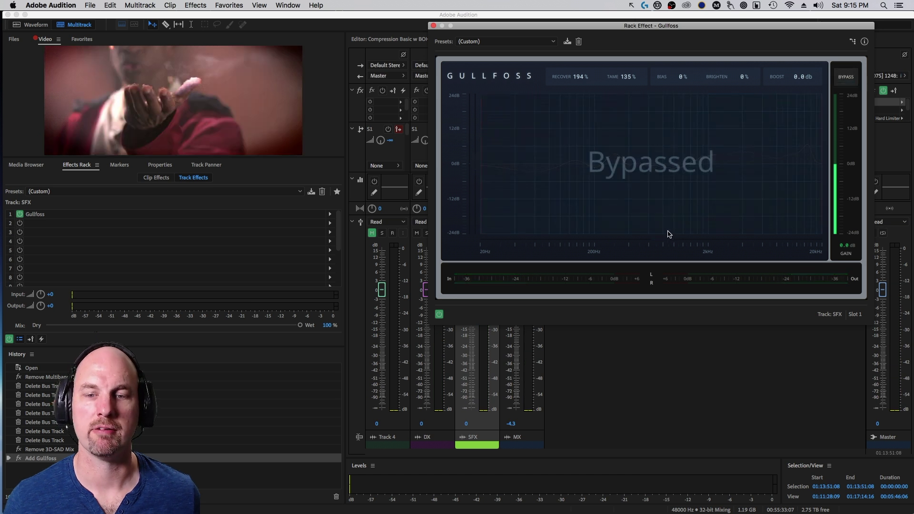
Step: Play the full mix and compare the sound with Gullfoss bypassed and active on the SFX track
key("space")
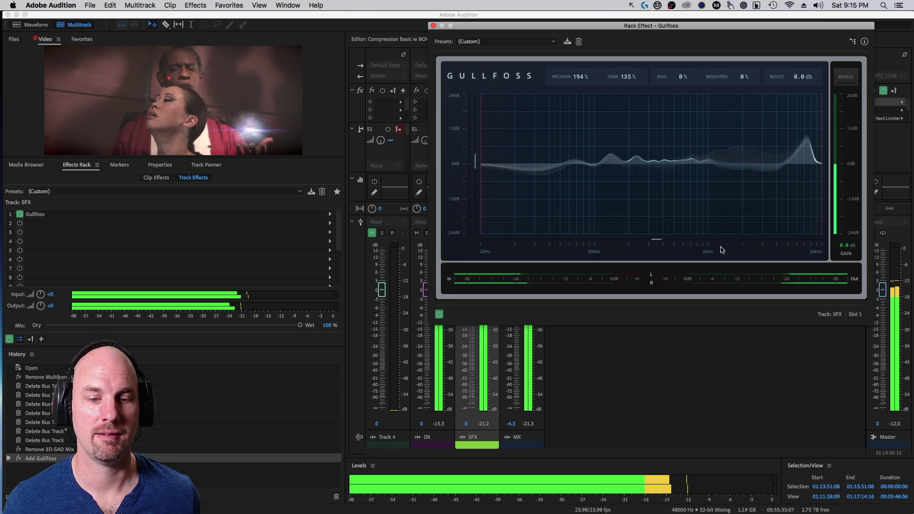
left_click(855, 82)
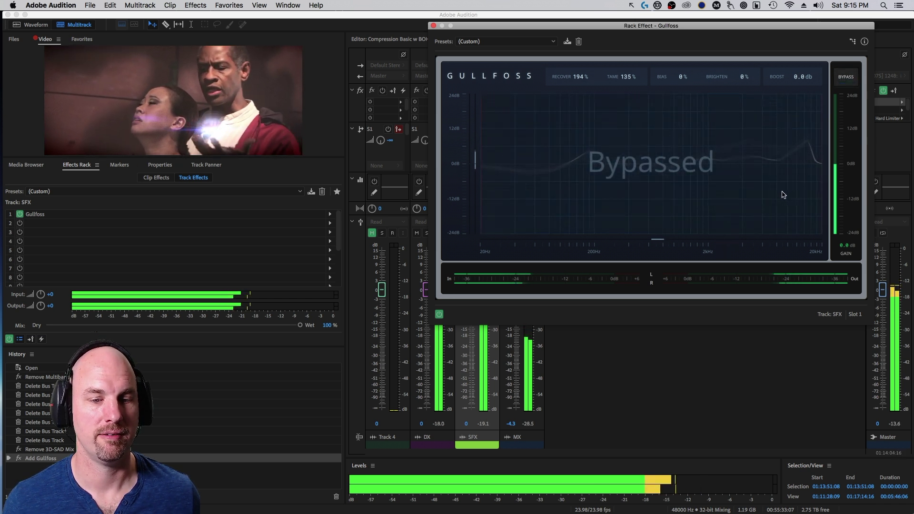
left_click(847, 81)
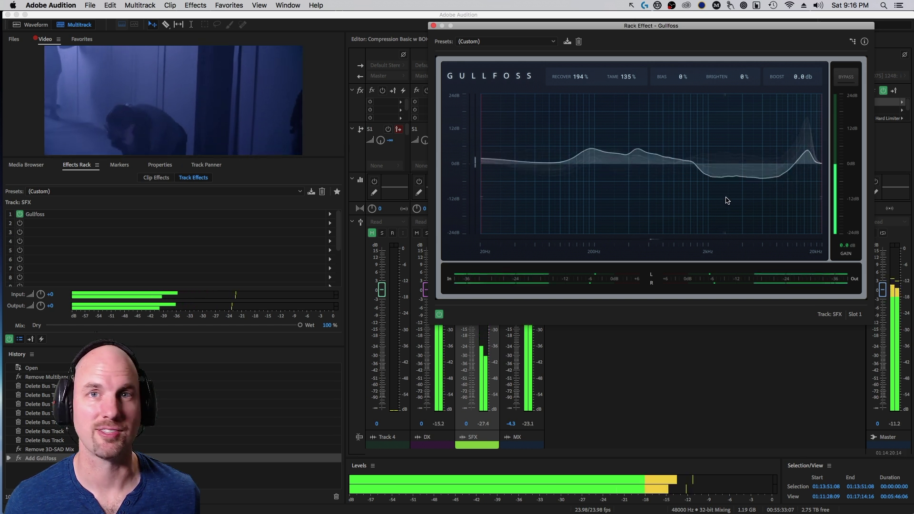
key("space")
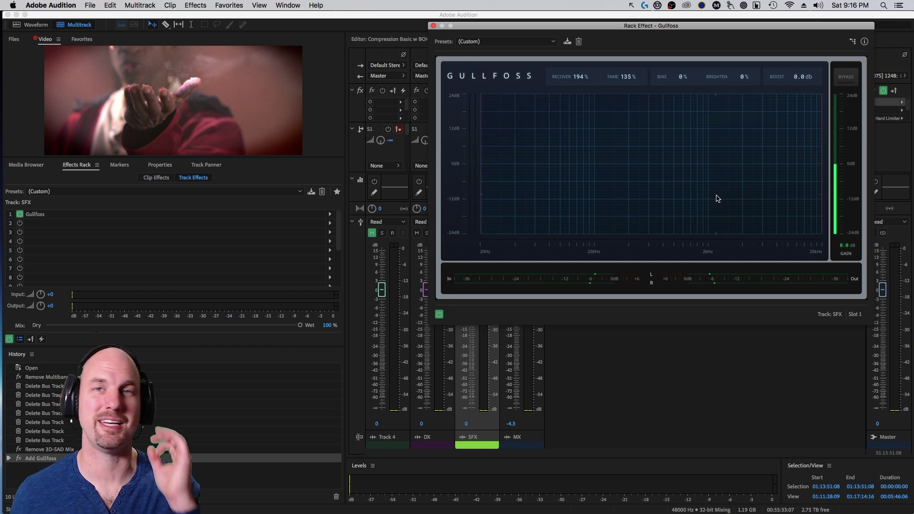